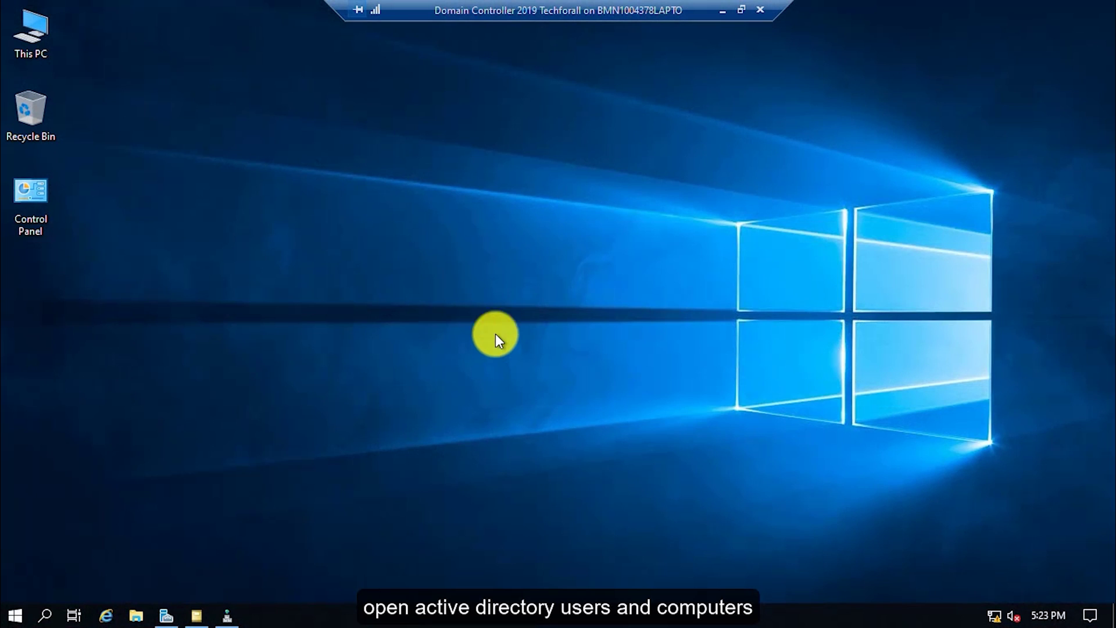
Open Active Directory Users and Computers and select the first user in Techforall Users > IT Department.
click(196, 613)
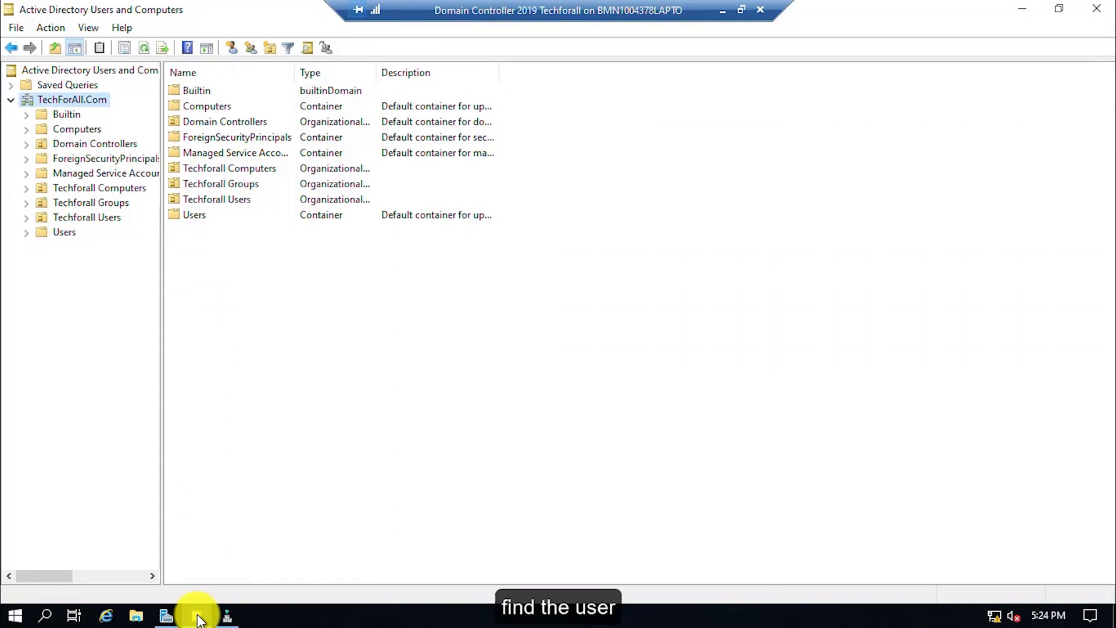
click(25, 218)
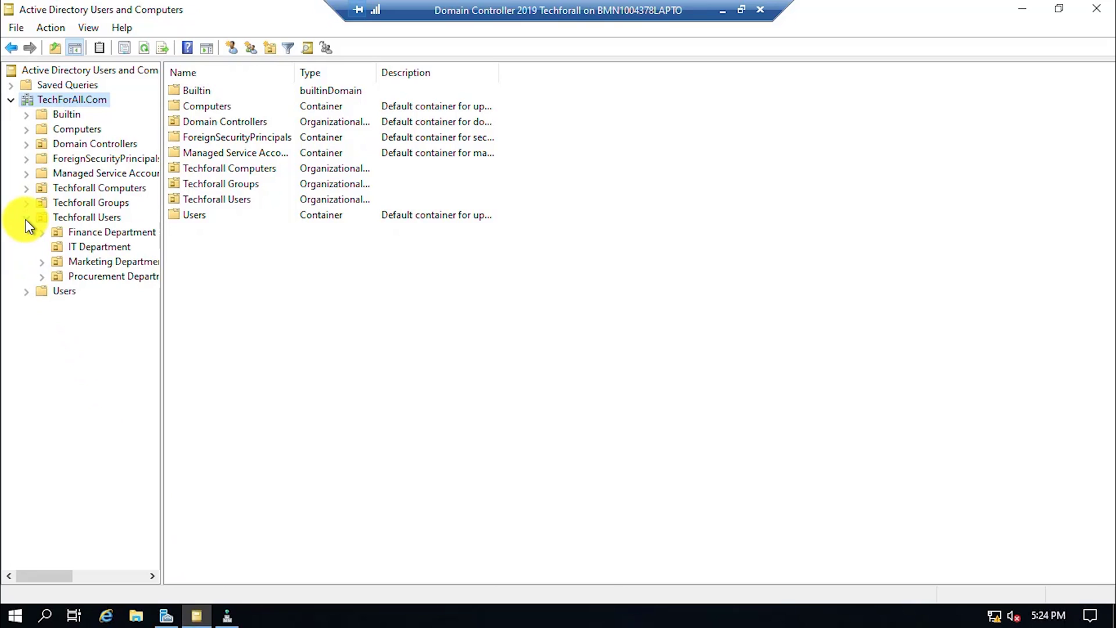
click(75, 244)
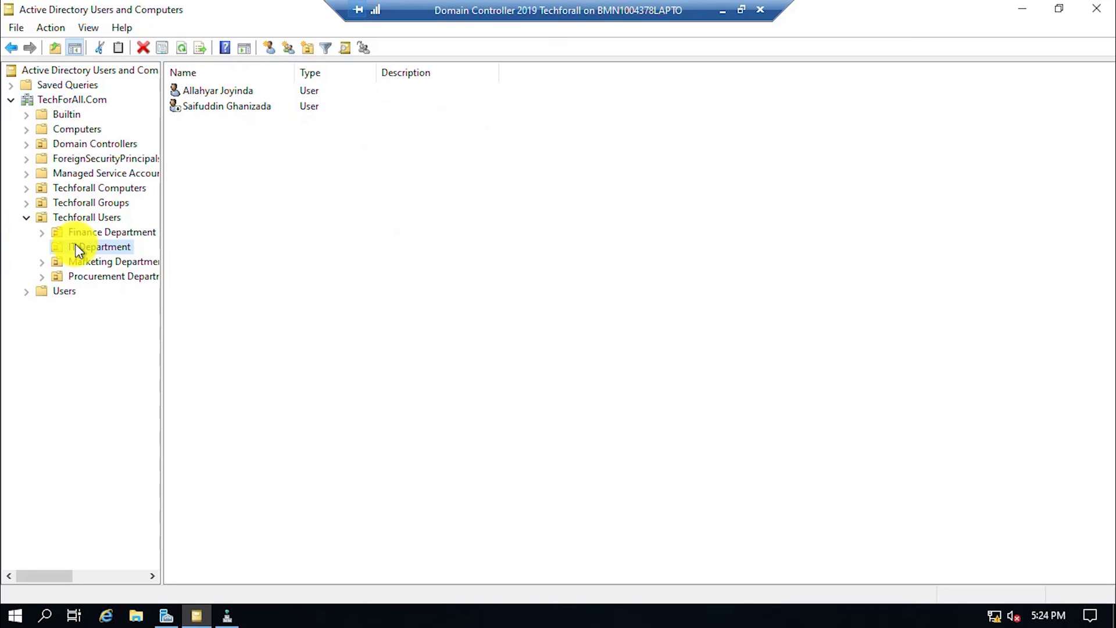
click(213, 92)
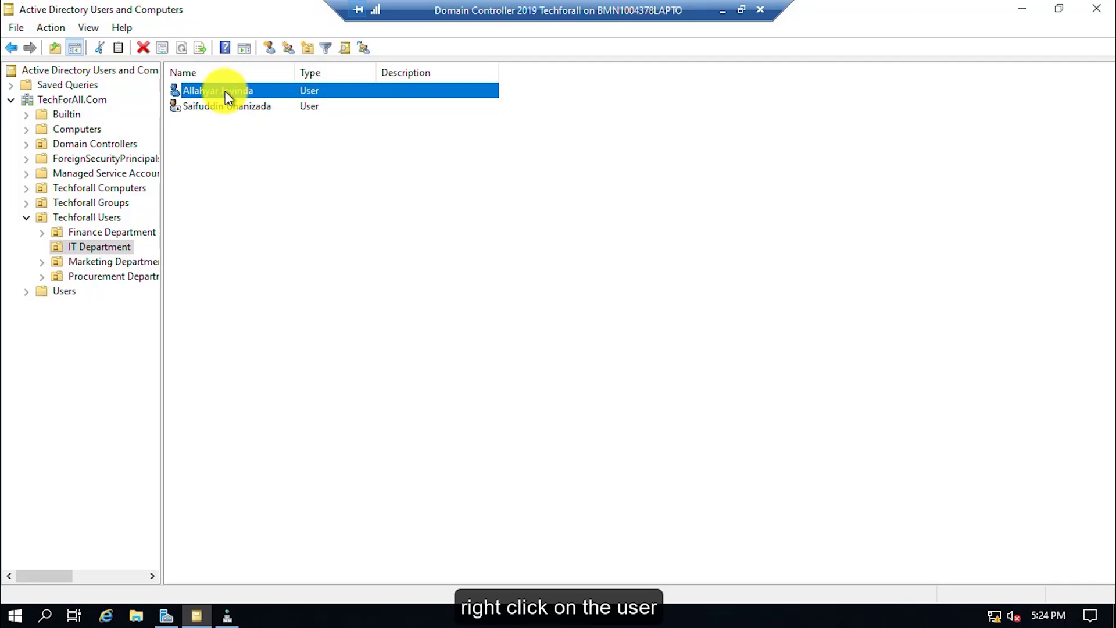
Open the first IT Department user's Properties on the Account tab.
right_click(225, 91)
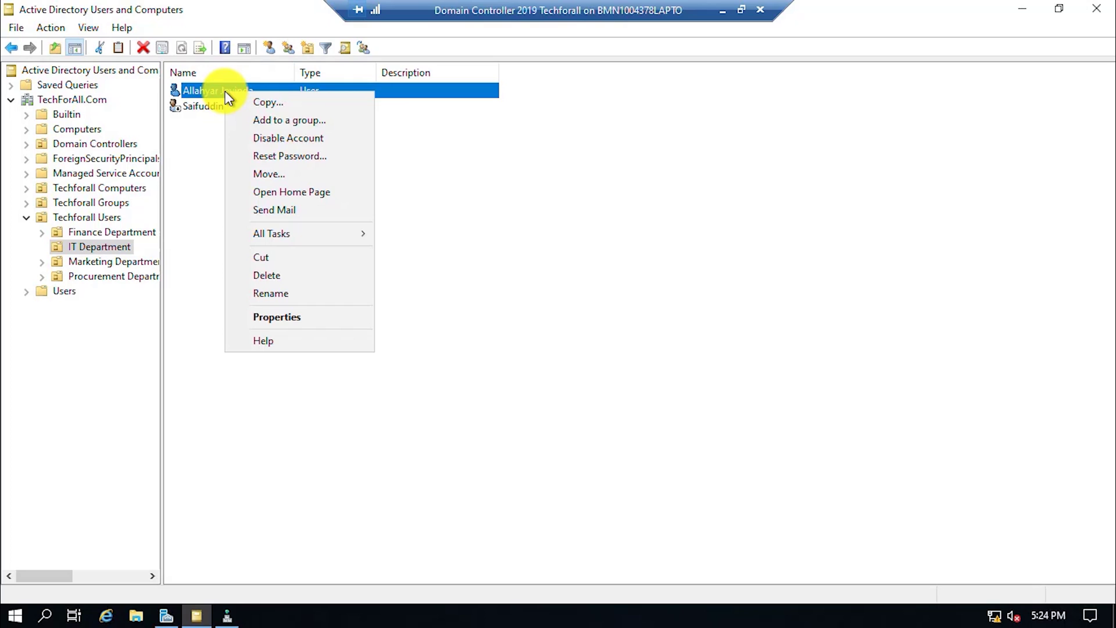
click(289, 320)
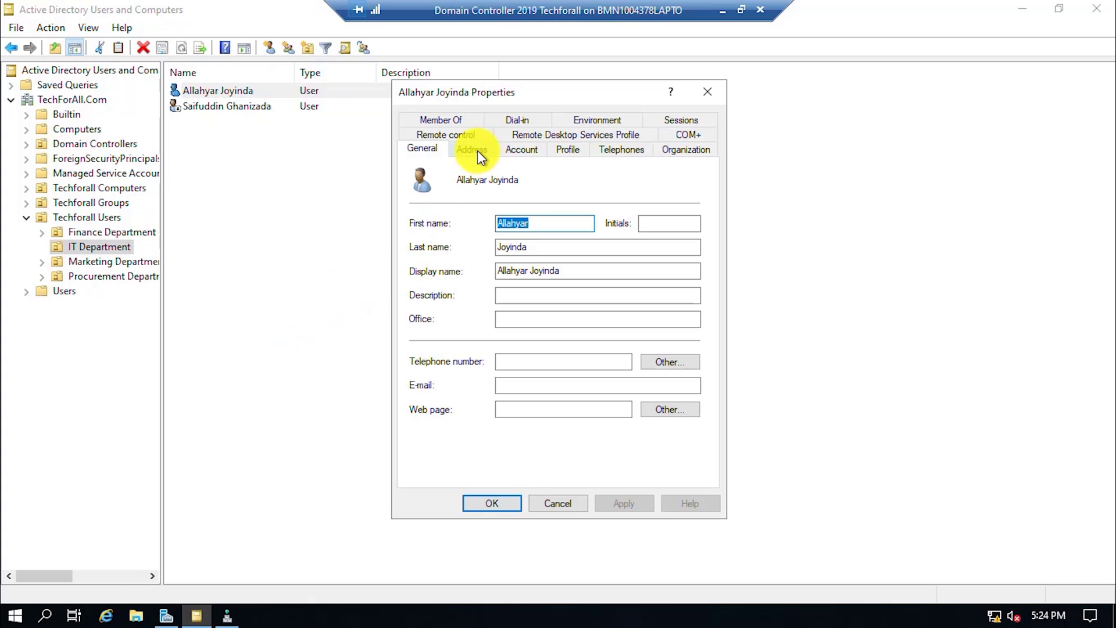
click(521, 149)
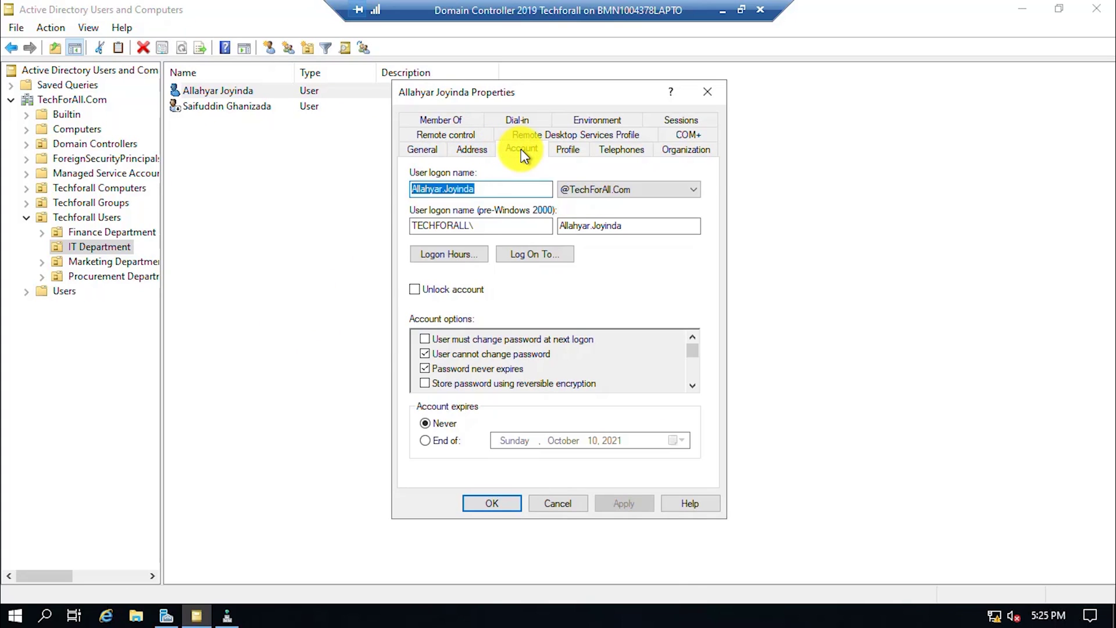
click(459, 255)
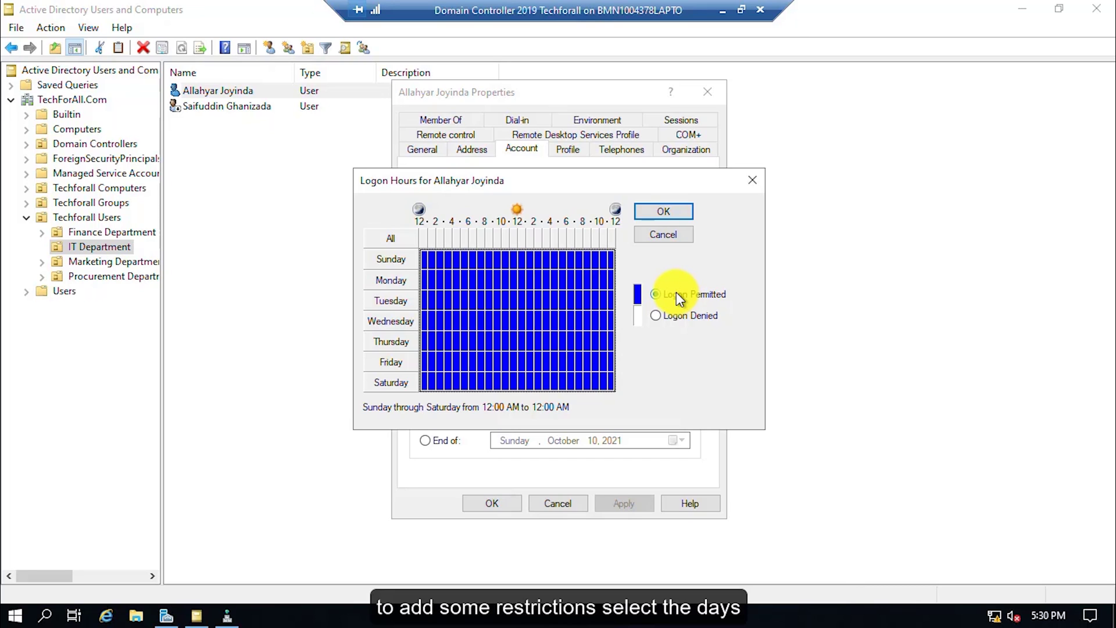
Deny logon for every hour from Sunday through Thursday and for all of Saturday.
click(424, 257)
drag(452, 271, 622, 343)
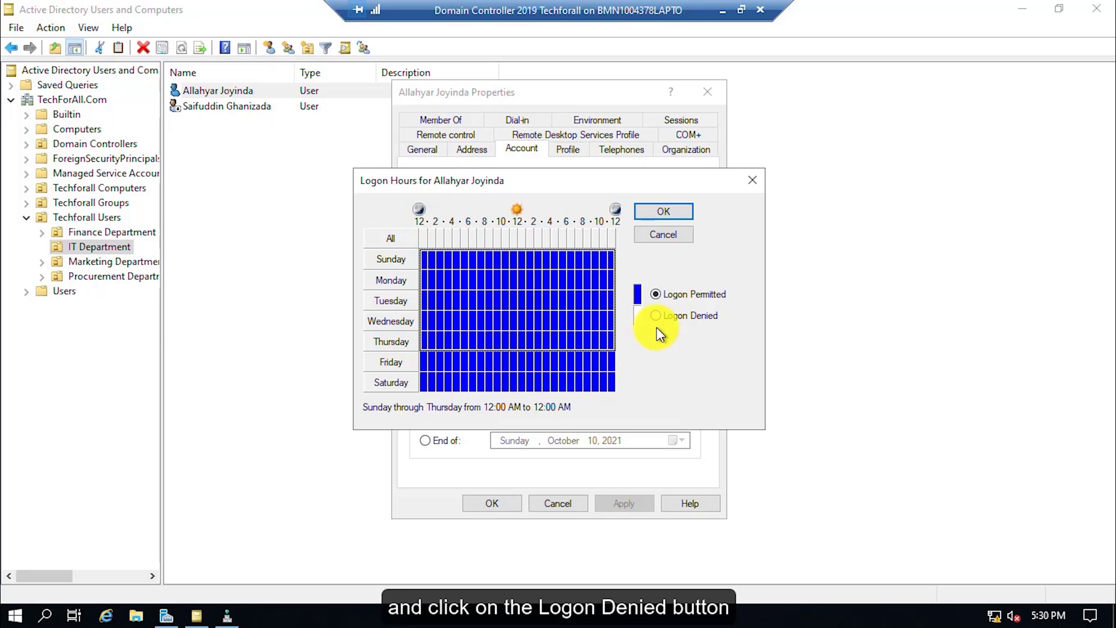
click(678, 315)
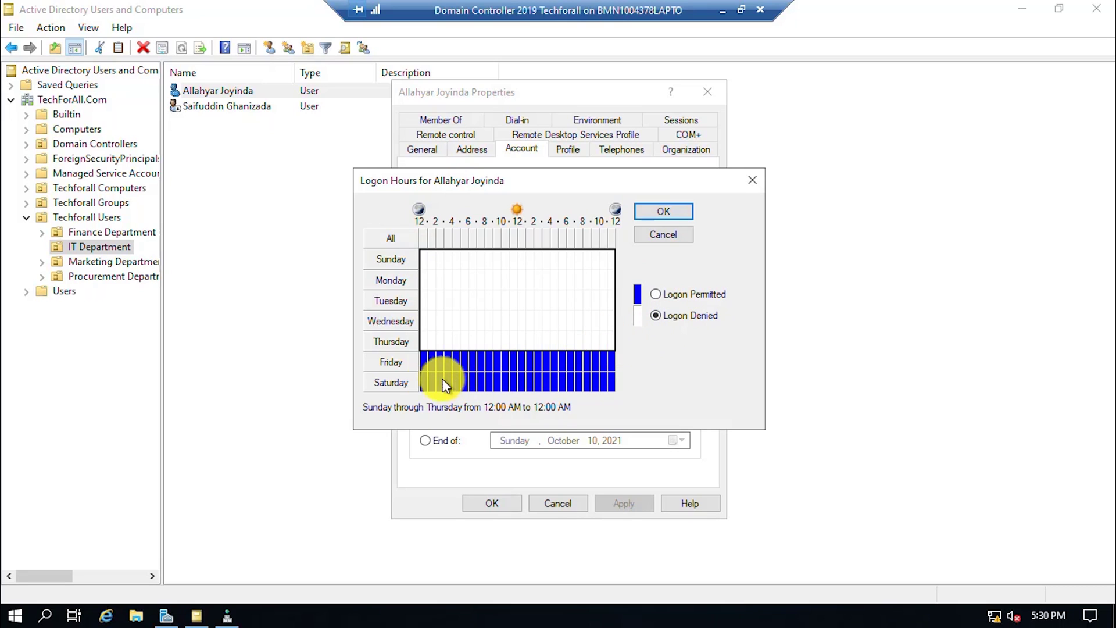
drag(422, 380, 613, 378)
click(656, 315)
Deny all Friday hours except 5–6 PM, then confirm and apply the logon hours.
click(426, 364)
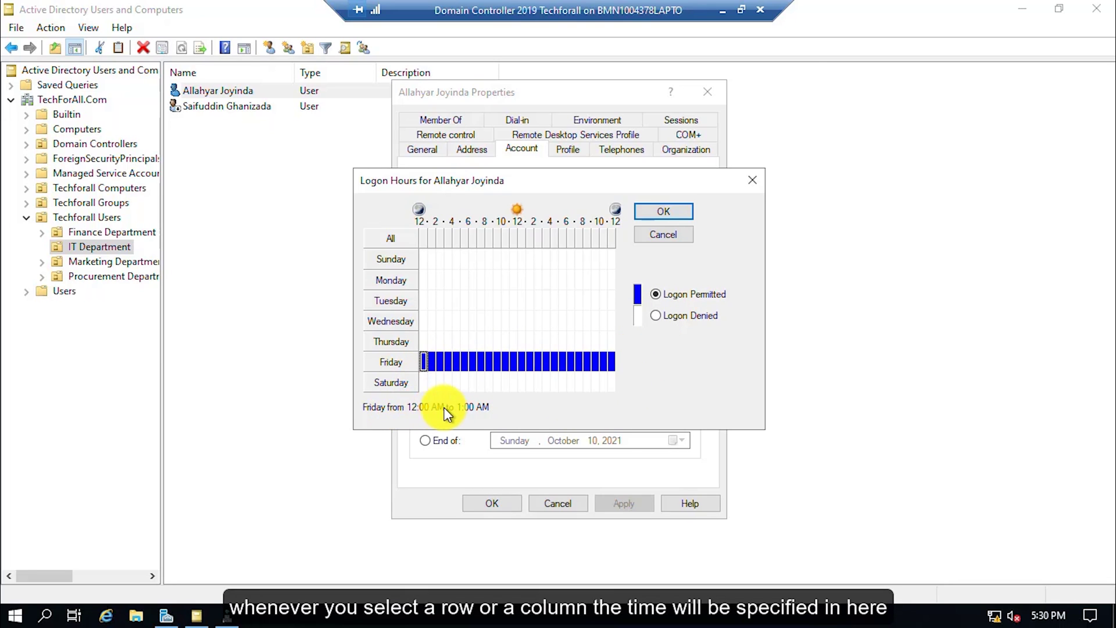
drag(421, 361, 514, 361)
click(716, 315)
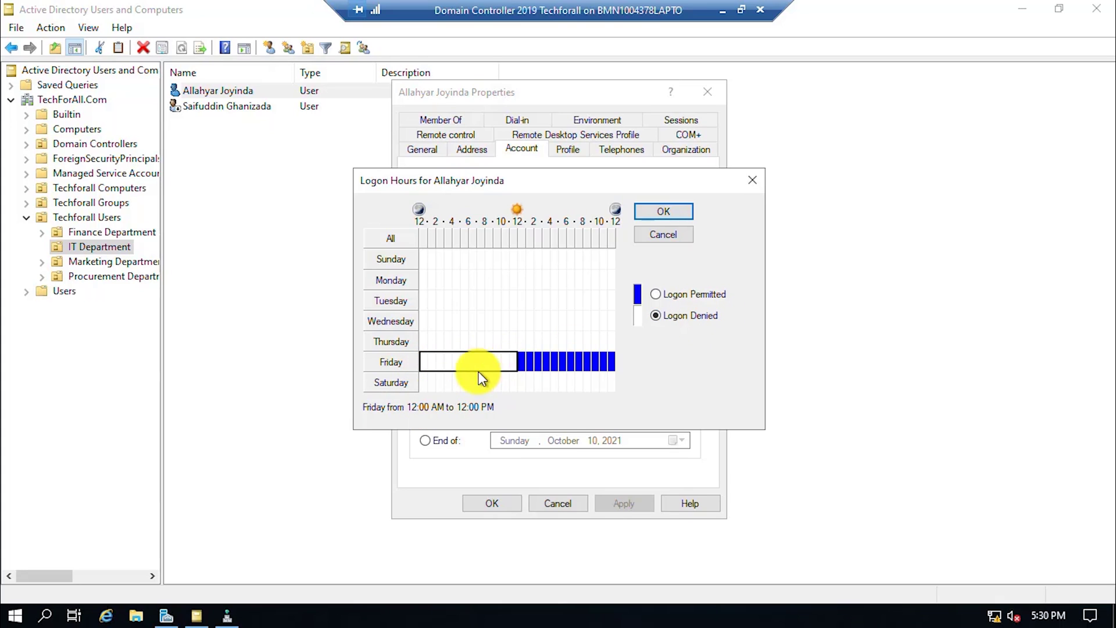
drag(539, 365, 564, 361)
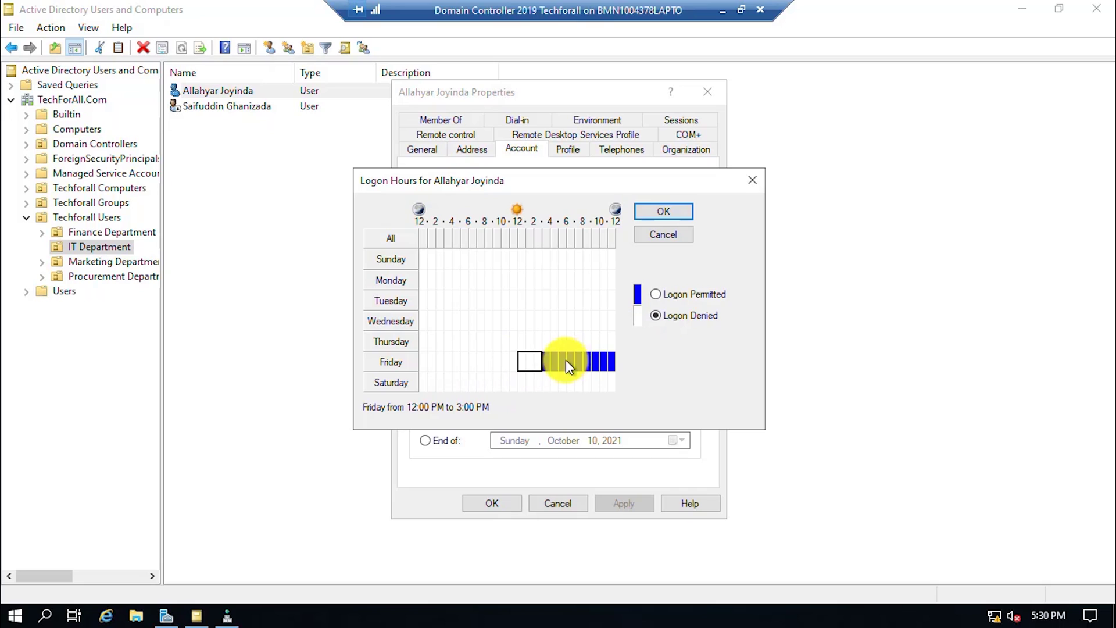
click(546, 360)
click(552, 362)
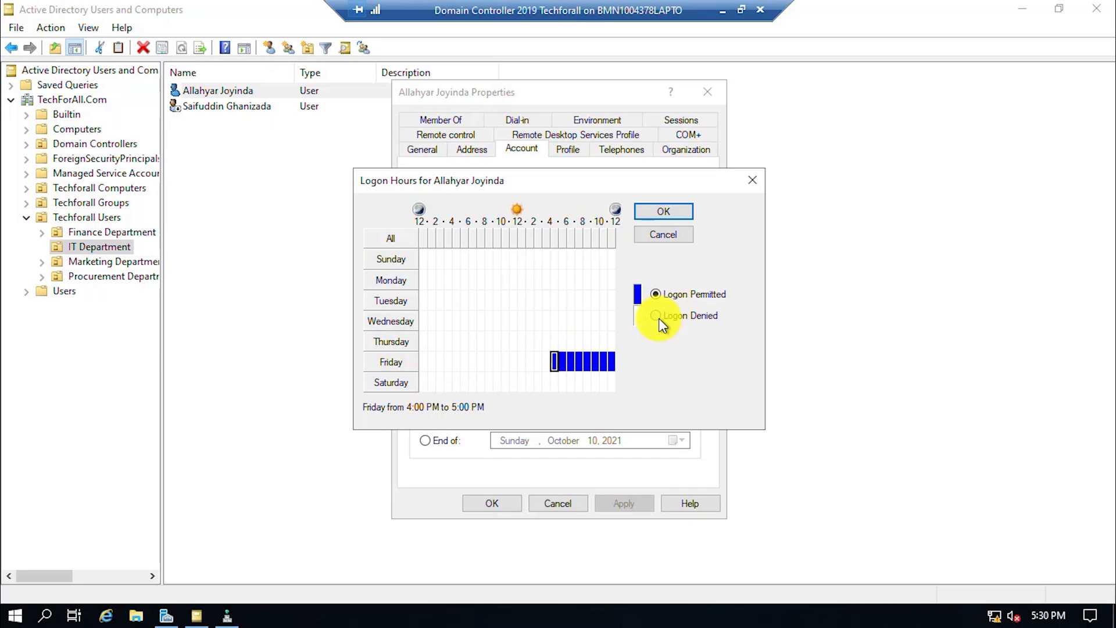
drag(571, 360, 622, 367)
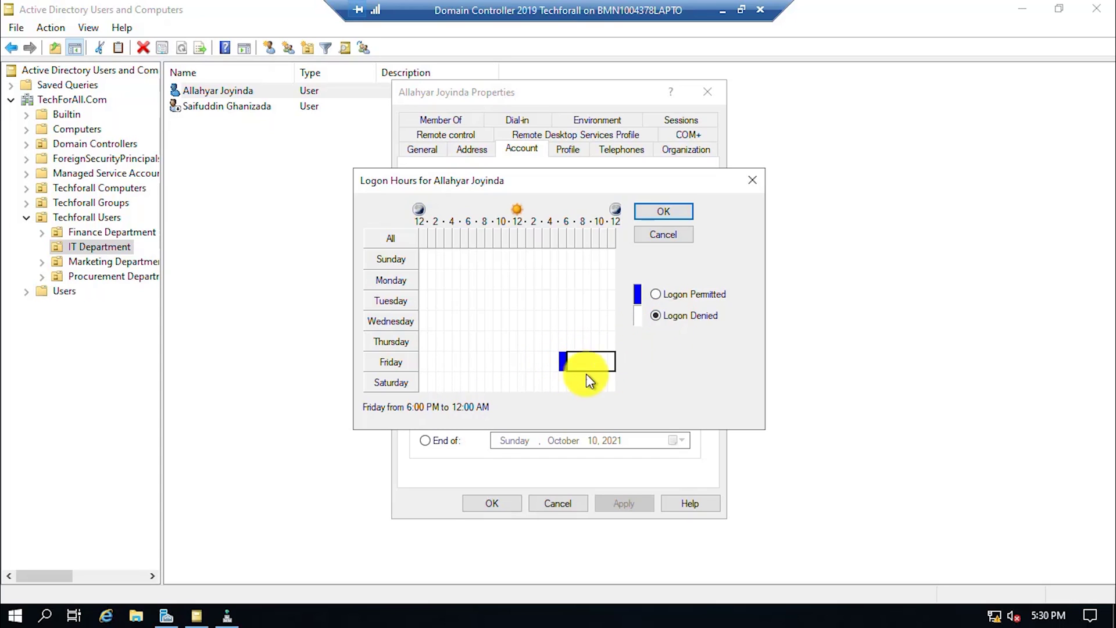
click(563, 361)
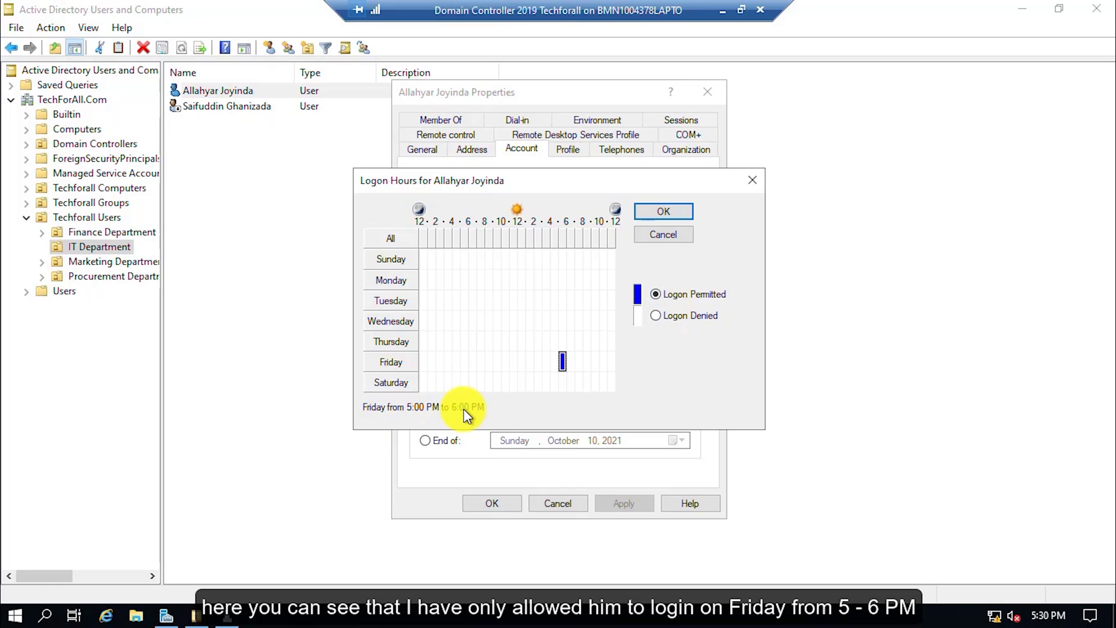
click(663, 213)
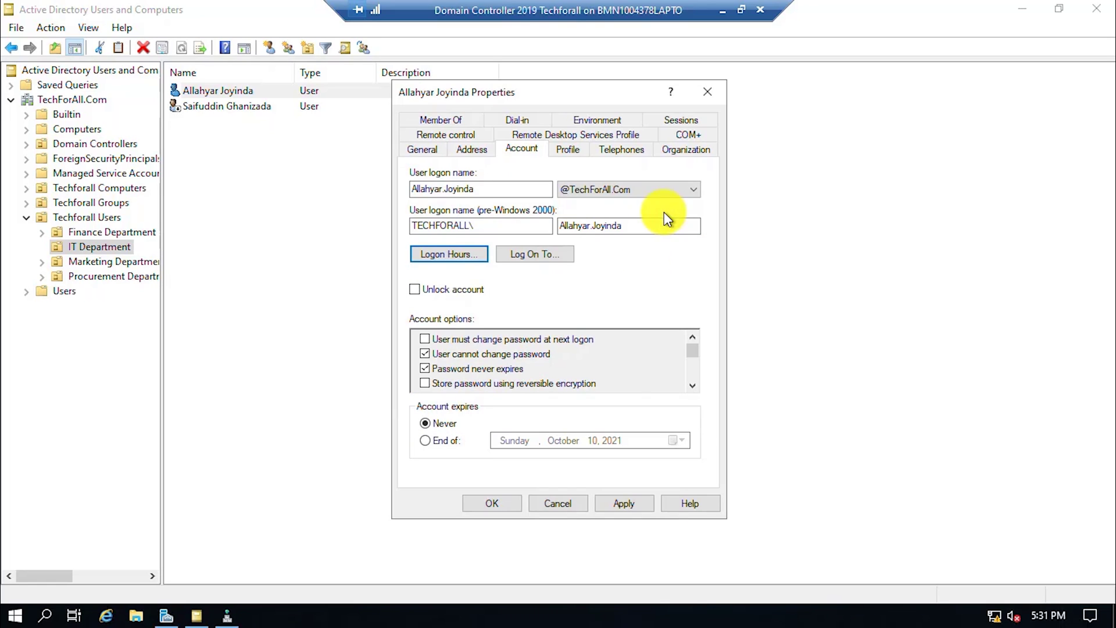
click(626, 507)
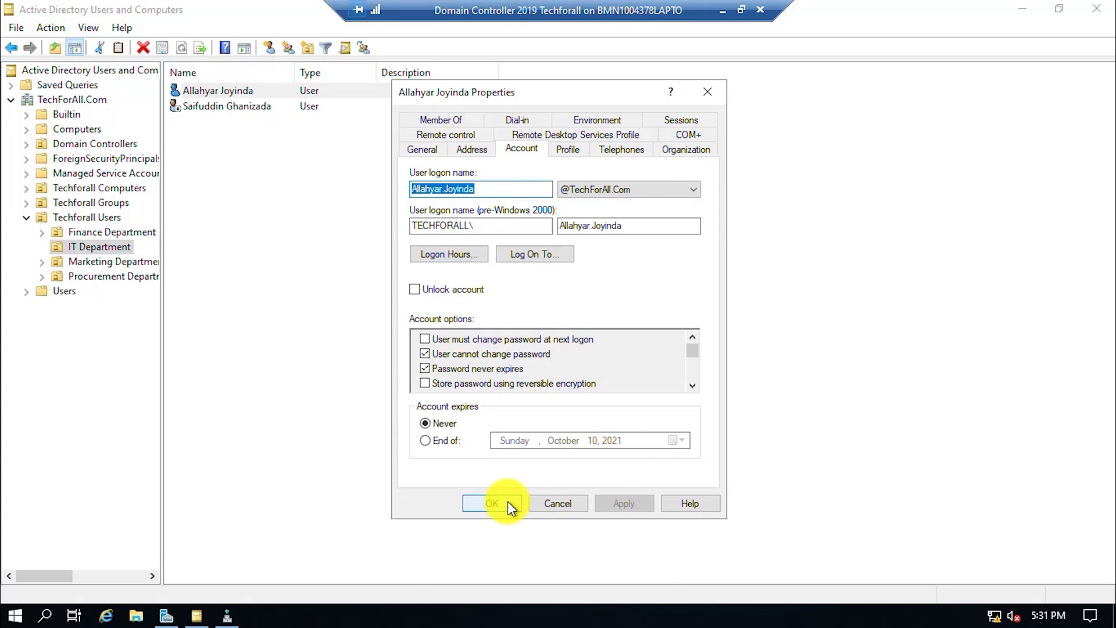
Close the Properties dialog and sign in to the Windows 8.1 client as the restricted IT user with their password.
click(507, 501)
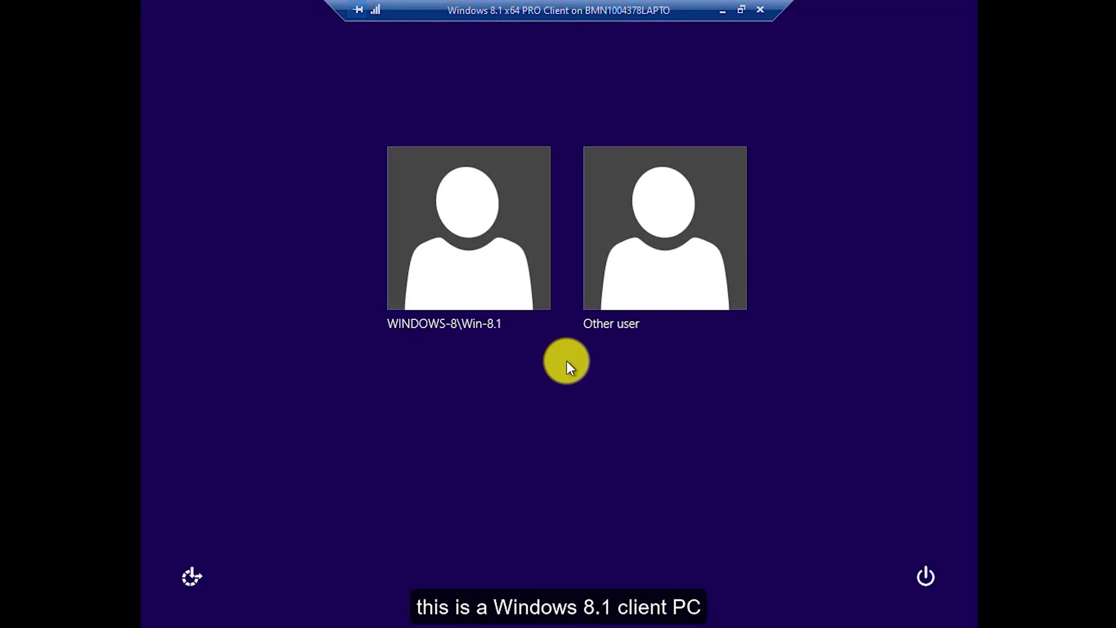
click(646, 265)
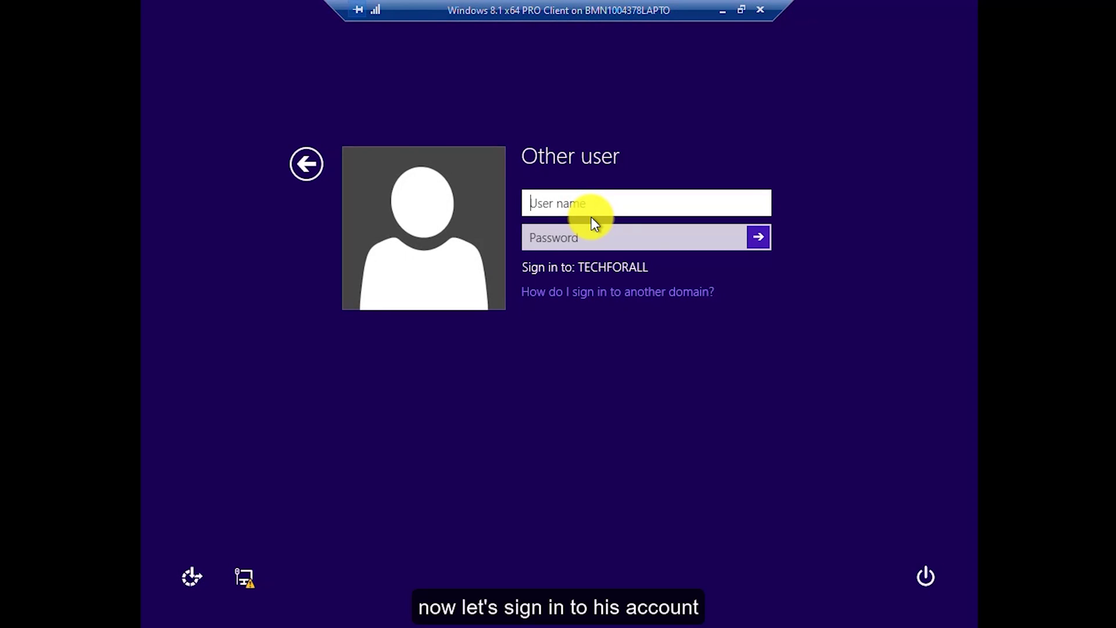
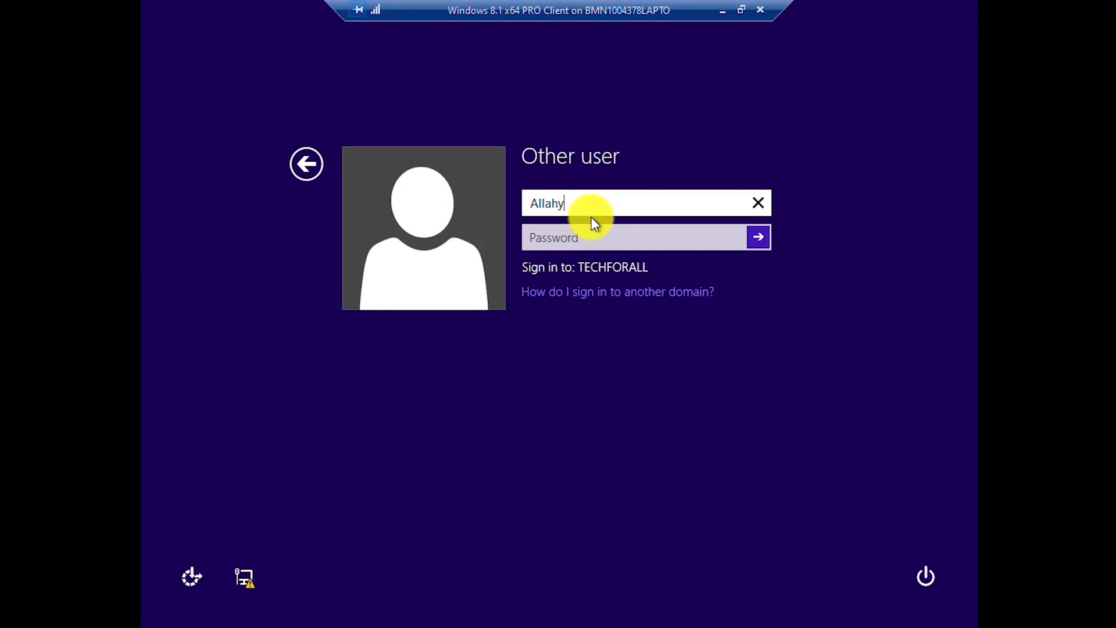
key(Tab)
text(*********)
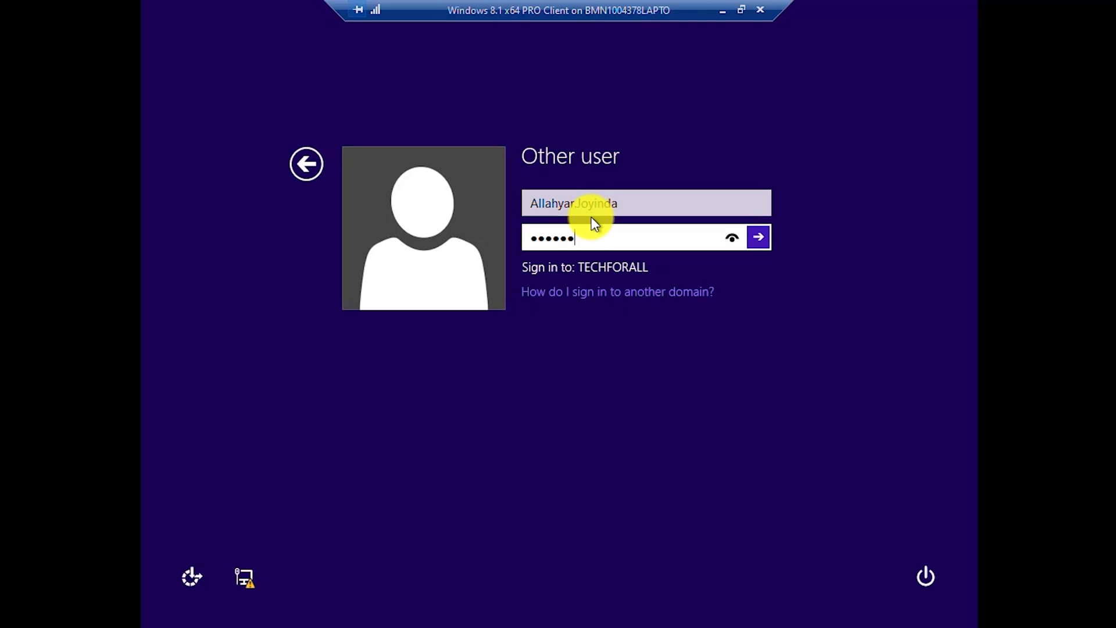
key(ctrl+a)
key(BackSpace)
text(***********)
click(747, 236)
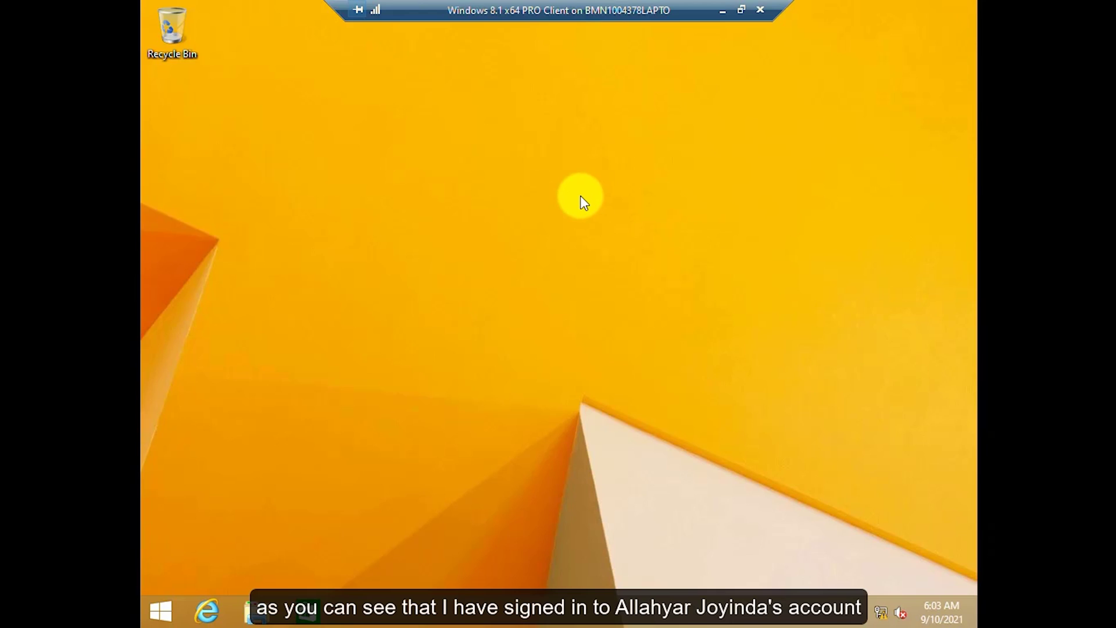
Change the Windows 8.1 clock's time zone to (UTC+04:30) Kabul and close Date and Time.
right_click(935, 615)
click(849, 435)
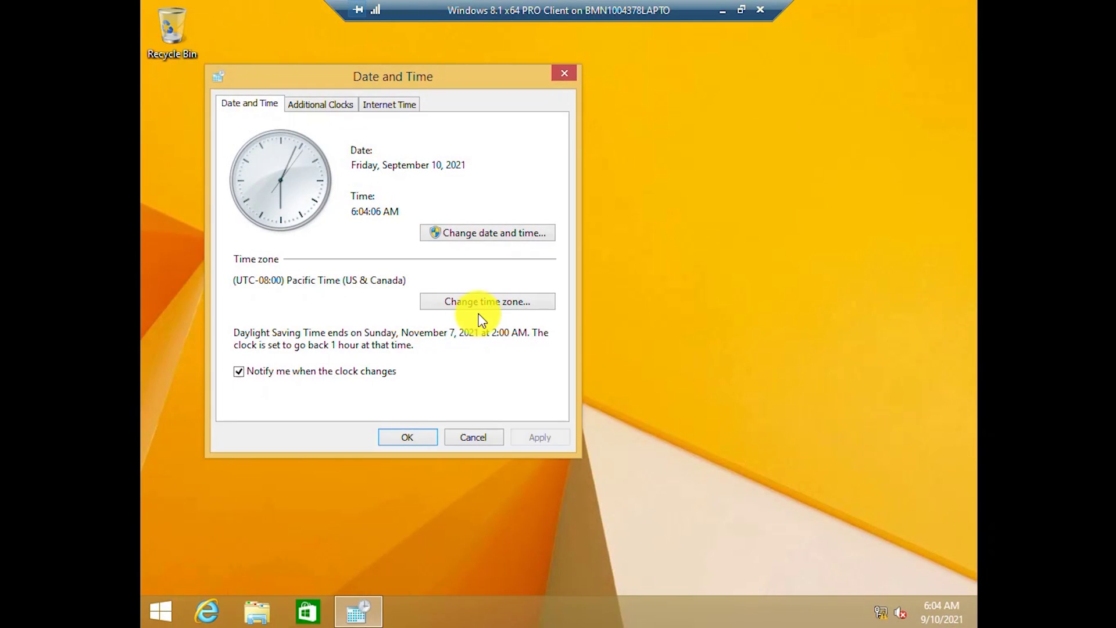
click(485, 303)
click(332, 174)
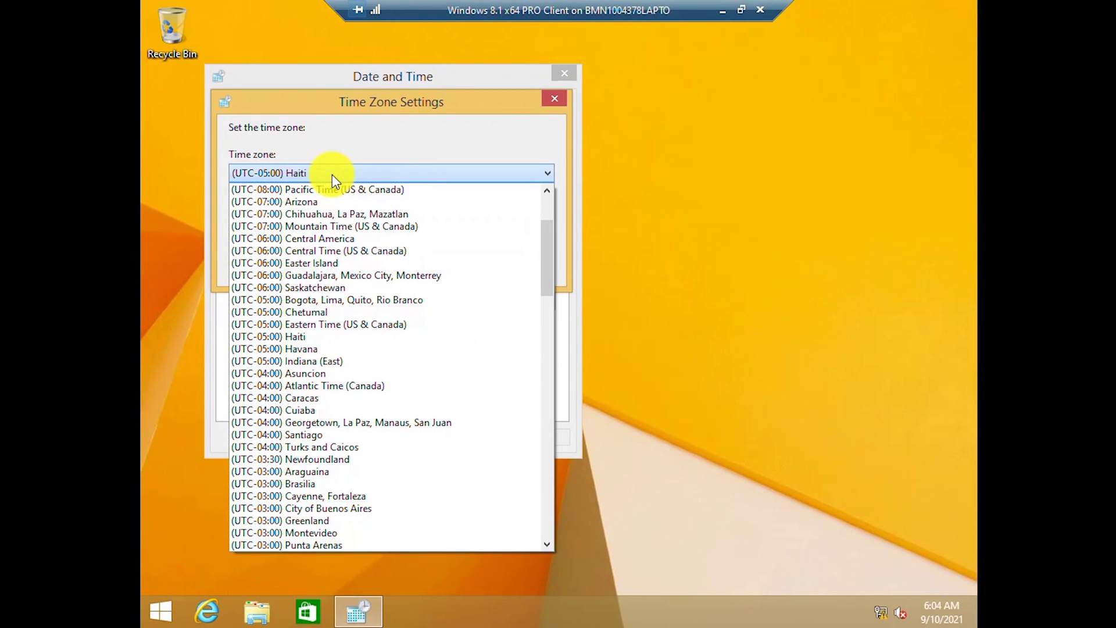
key(Down)
key(Down)
key(Down)
key(Down)
key(Down)
key(Down)
key(Down)
key(Down)
key(Down)
key(Down)
key(Down)
key(Down)
key(Down)
key(Down)
key(Down)
key(Down)
key(Down)
key(Down)
key(Down)
key(Down)
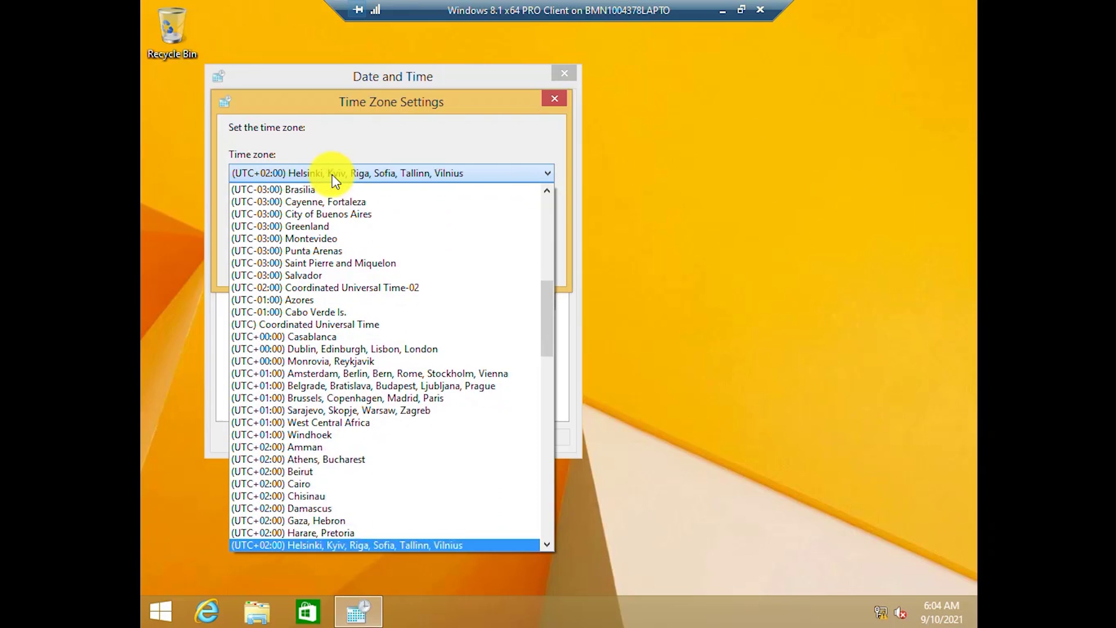
key(Down)
key(Down)
key(Down)
key(Down)
key(Down)
key(Down)
key(Down)
key(Down)
key(Down)
key(Down)
key(Down)
key(Down)
key(Down)
key(Down)
key(Down)
key(Down)
key(Down)
key(Down)
key(Down)
key(Down)
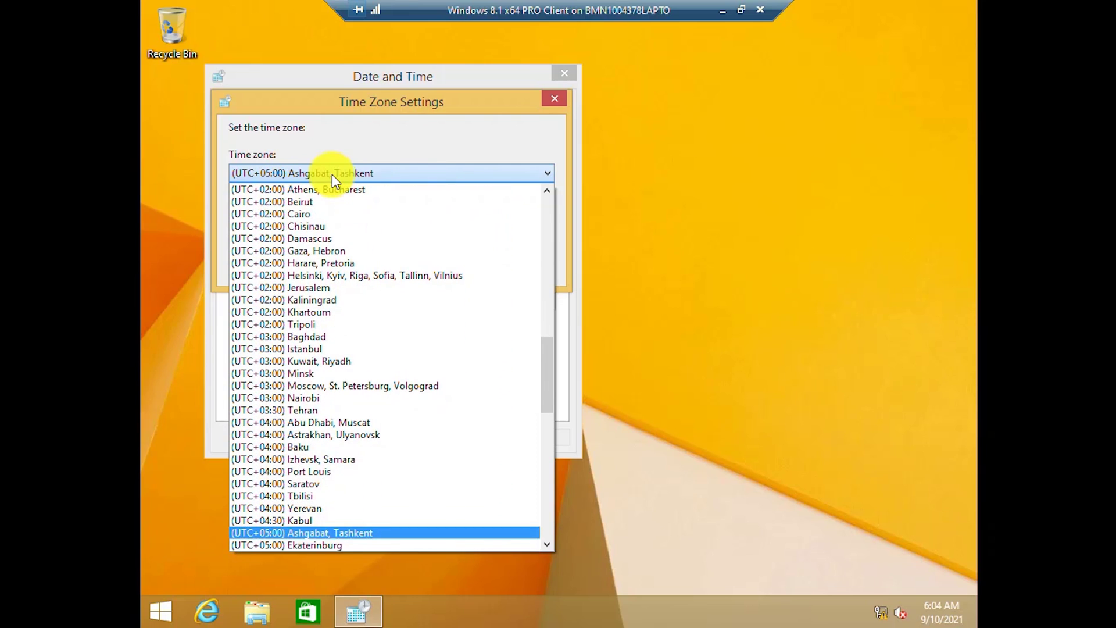
key(Up)
key(Return)
click(453, 269)
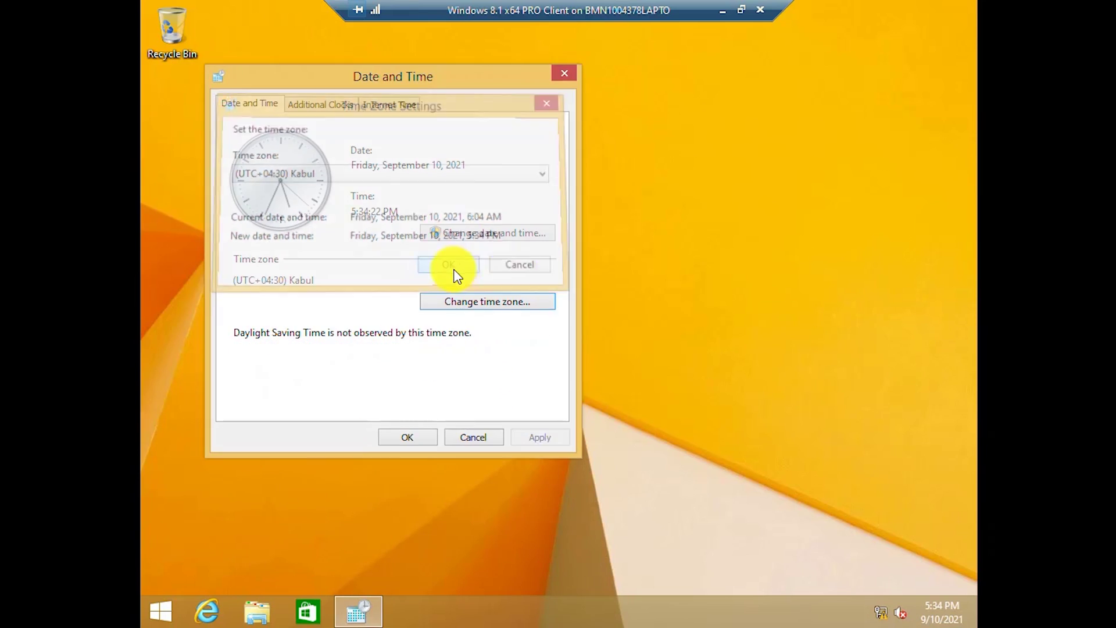
click(407, 439)
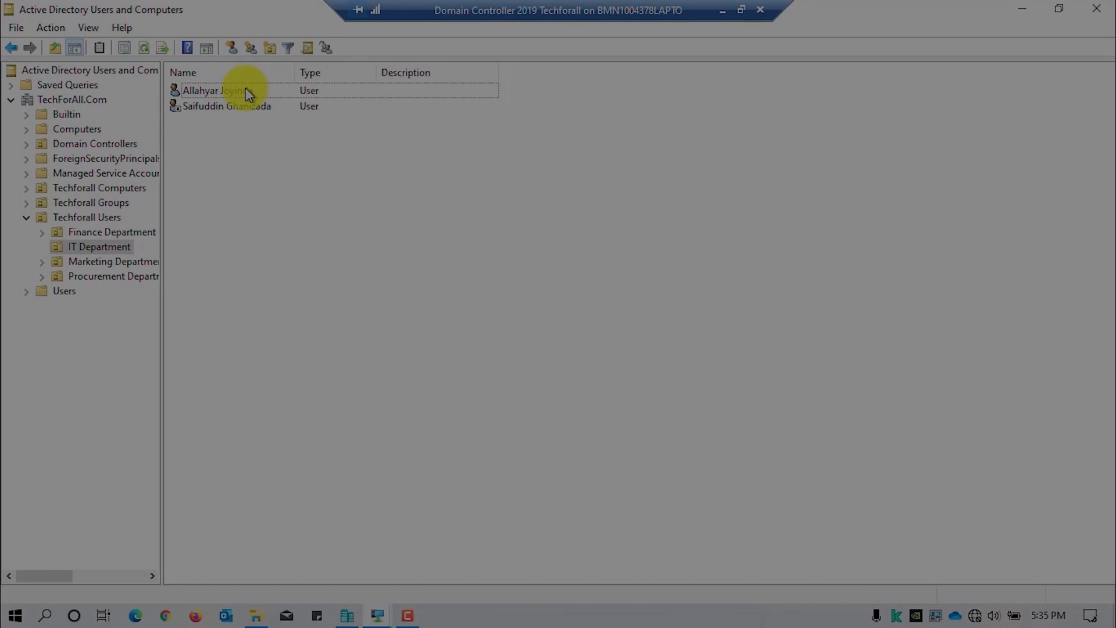
Open the Logon Hours schedule from the first IT Department user's Account properties.
click(245, 90)
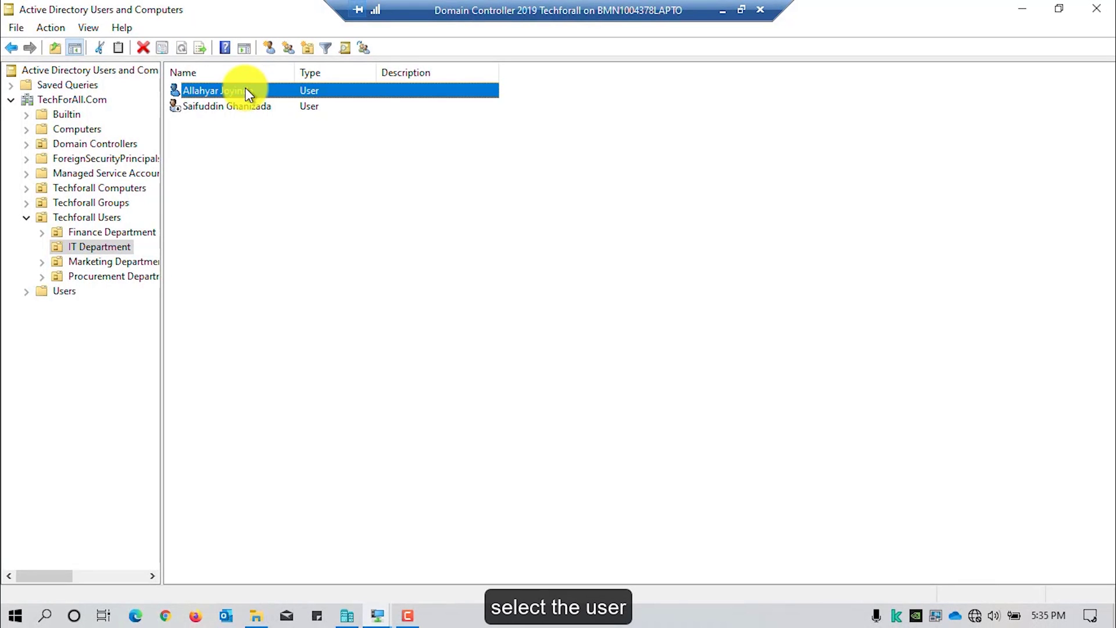
right_click(245, 92)
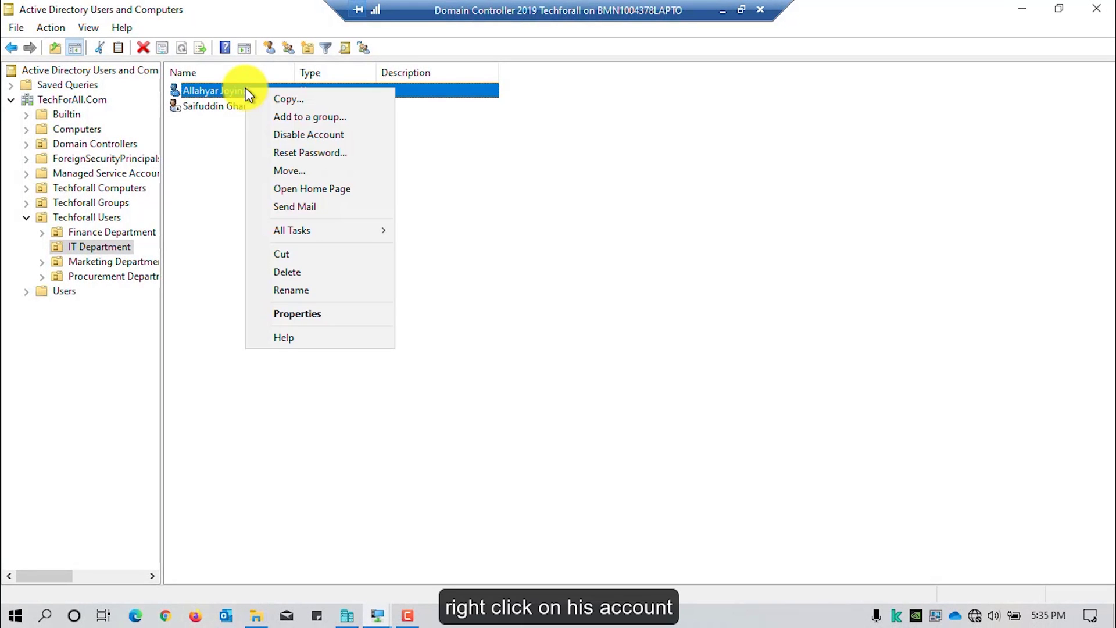
click(318, 315)
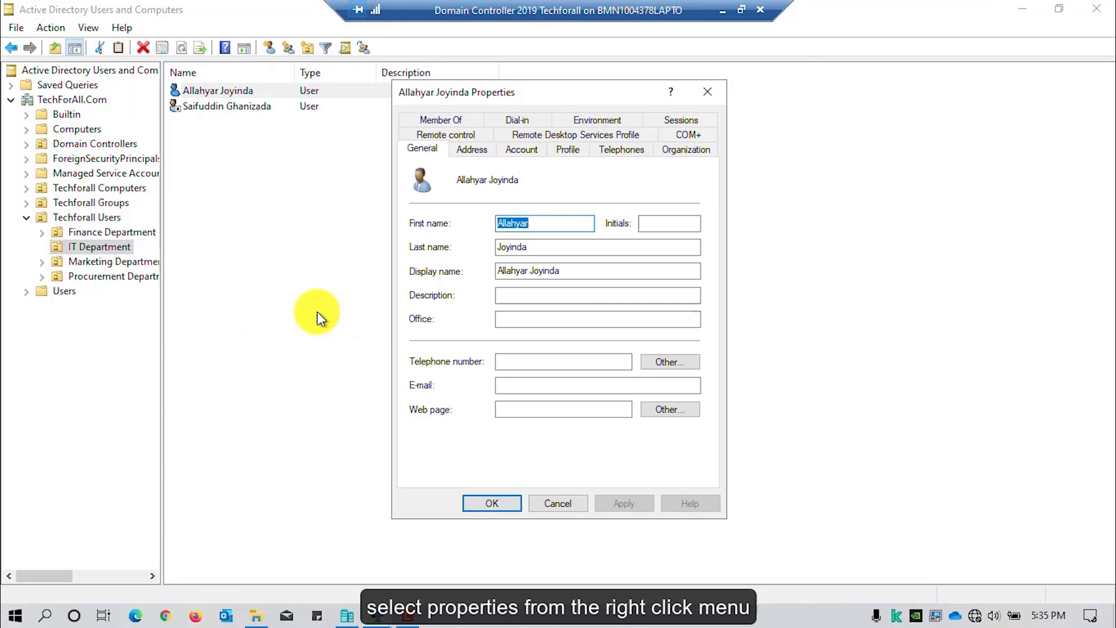
click(526, 153)
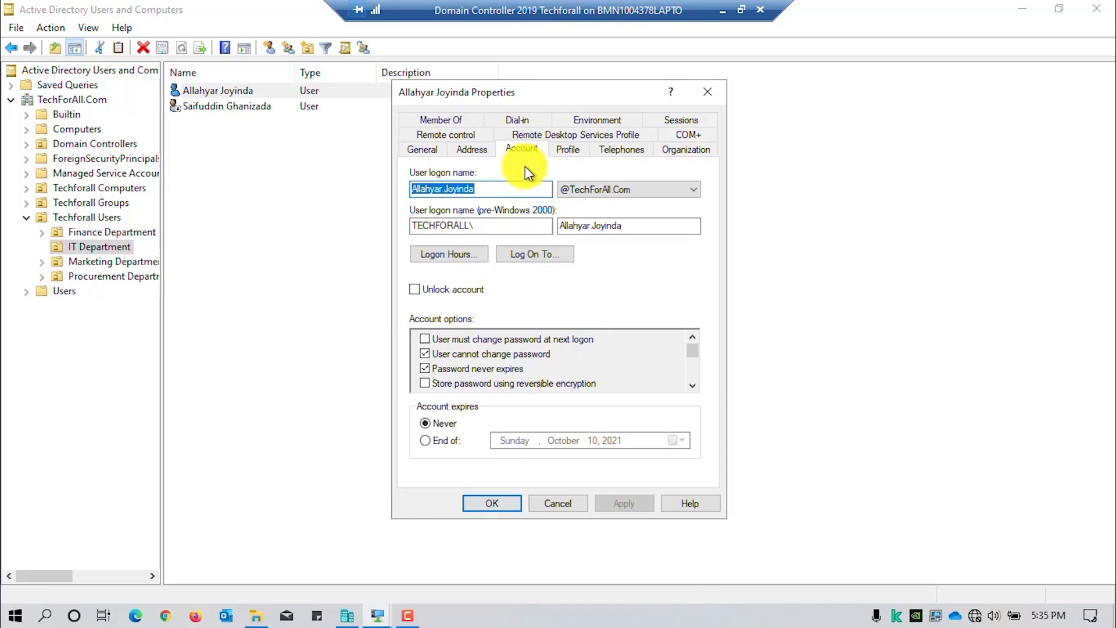
click(457, 259)
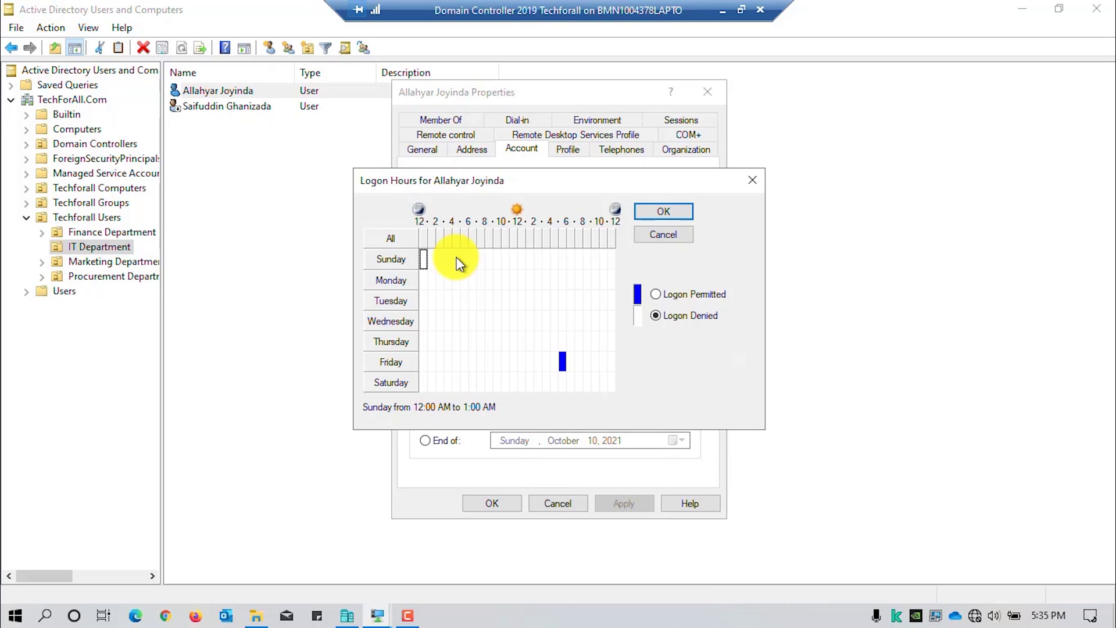
click(563, 365)
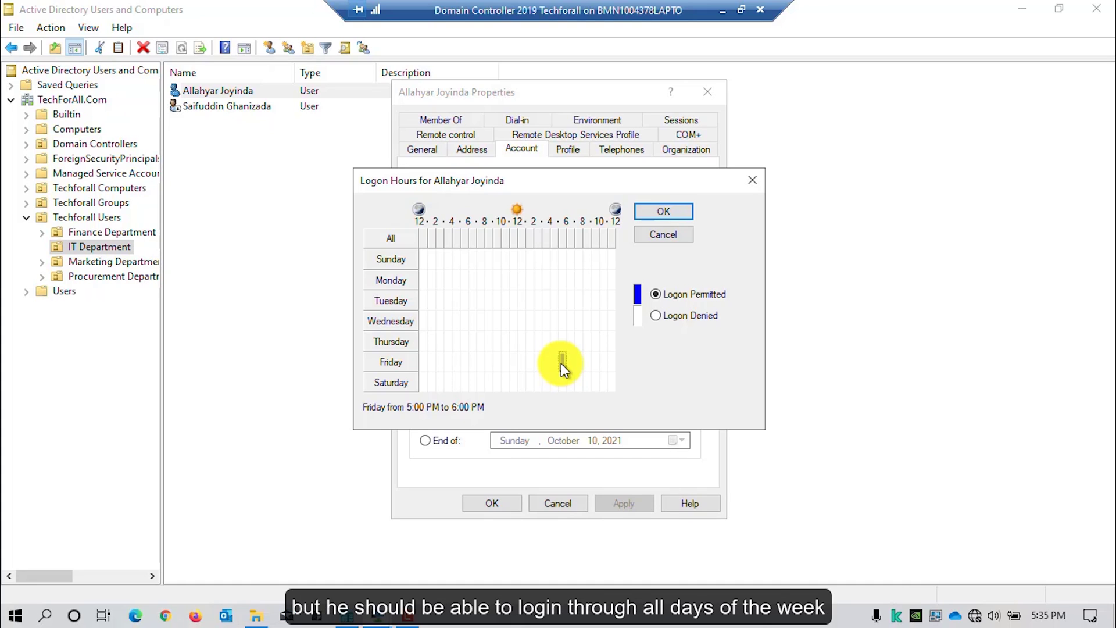
Permit logon at all hours except Friday 5–6 PM, then apply and close Properties.
click(405, 244)
click(652, 294)
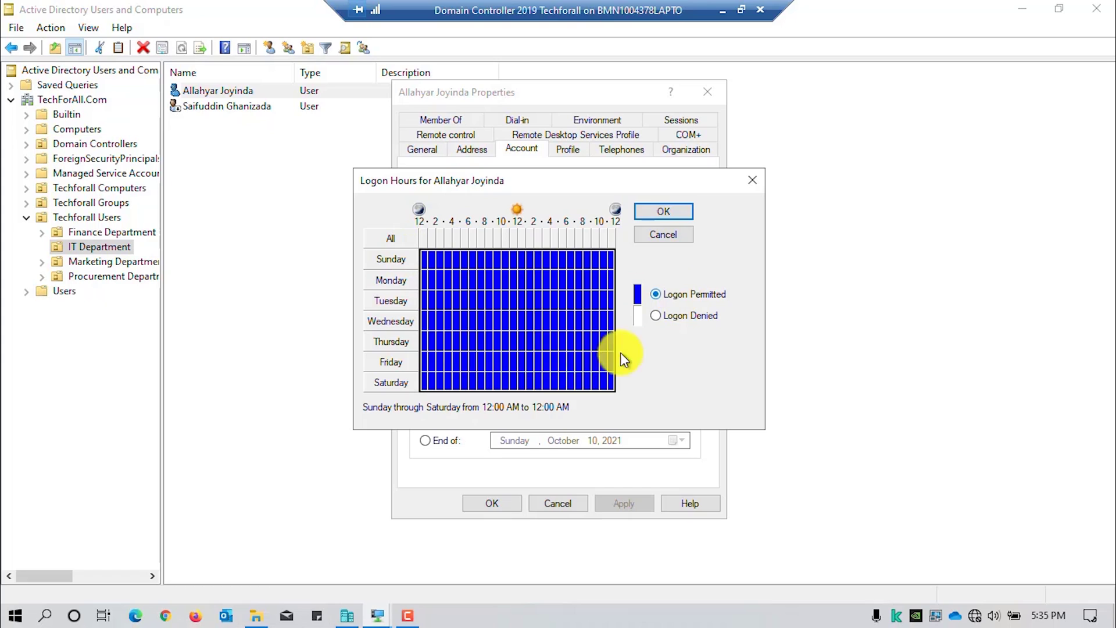
click(553, 361)
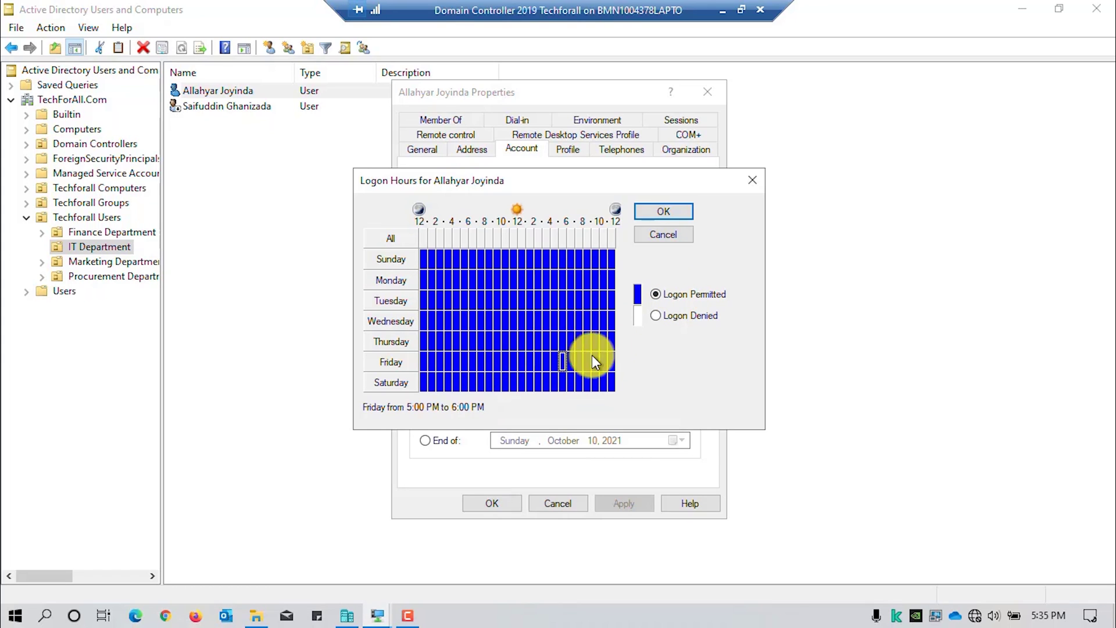
click(666, 316)
click(666, 214)
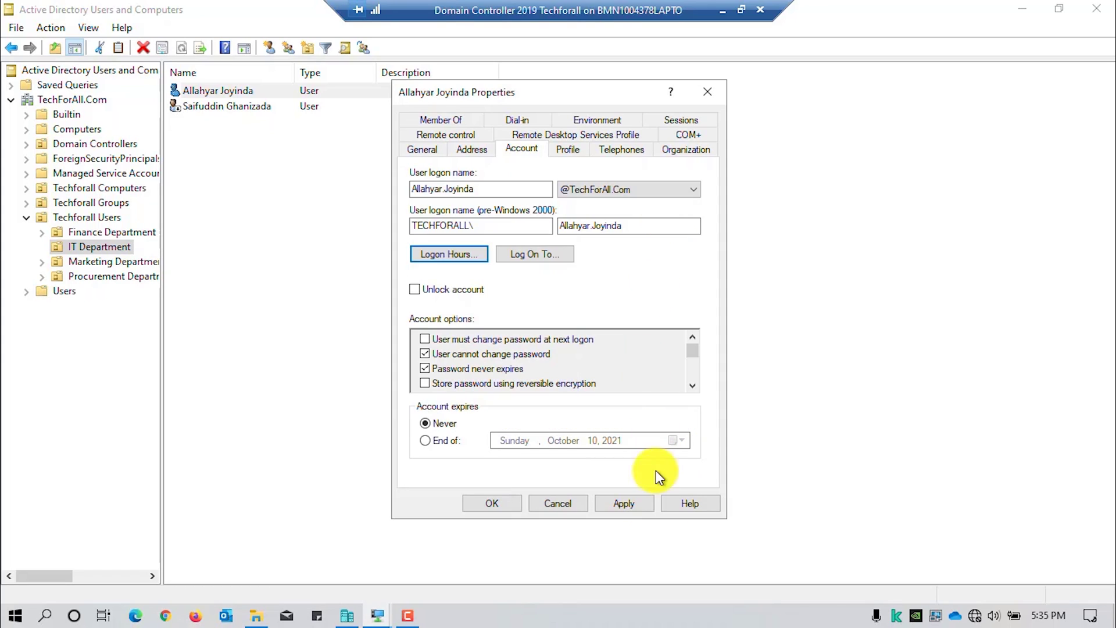
click(624, 502)
click(488, 502)
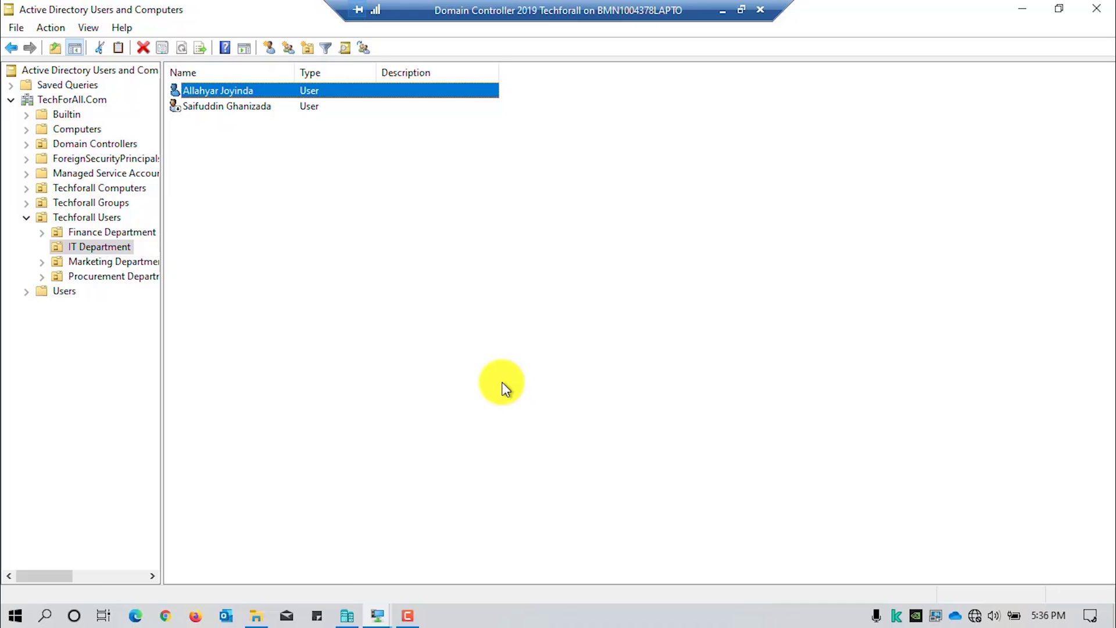
Run gpupdate in an administrator Command Prompt on the server.
key(super+r)
key(Return)
text(gpupdate)
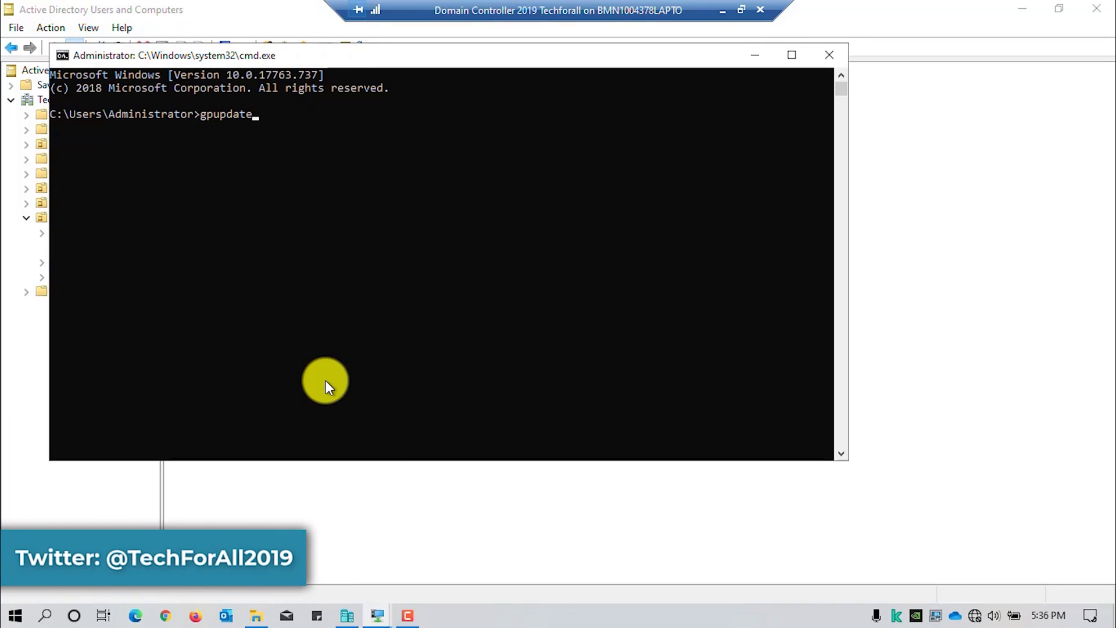
key(Return)
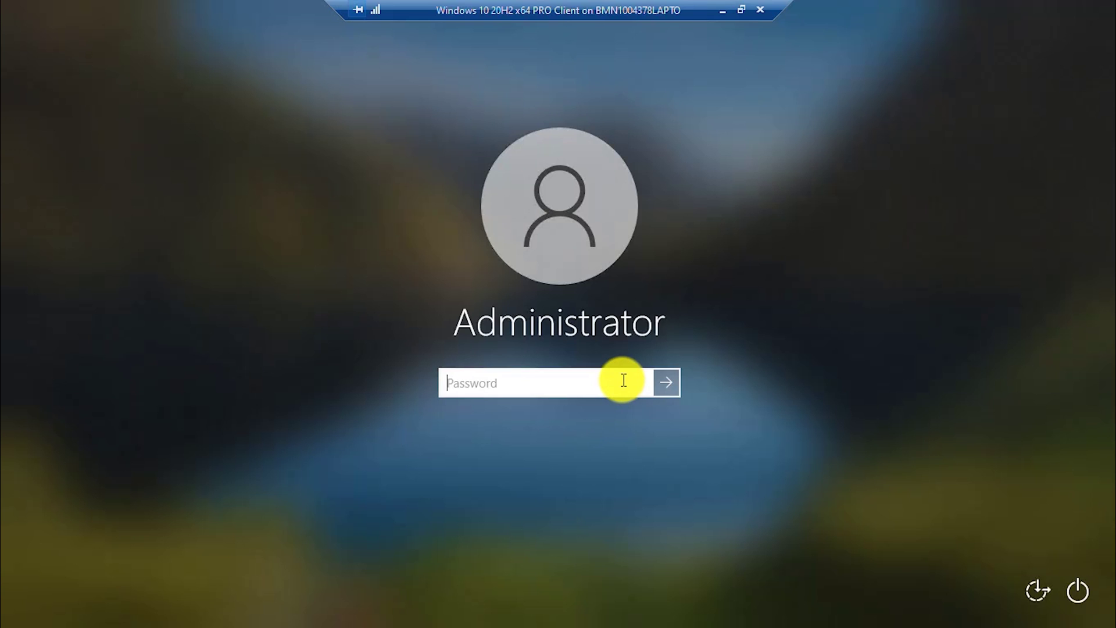
Enter the Administrator password to sign in to the Windows 10 client.
text(••••••••••)
key(Return)
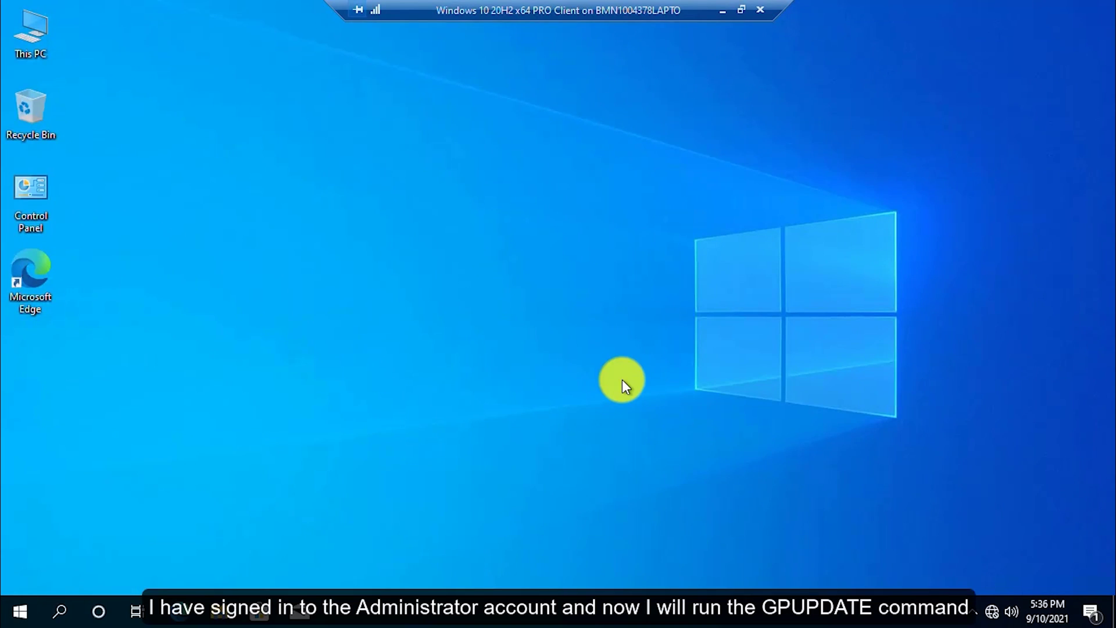
Launch cmd from the Run prompt and run gpupdate on the Windows 10 client.
key(super+r)
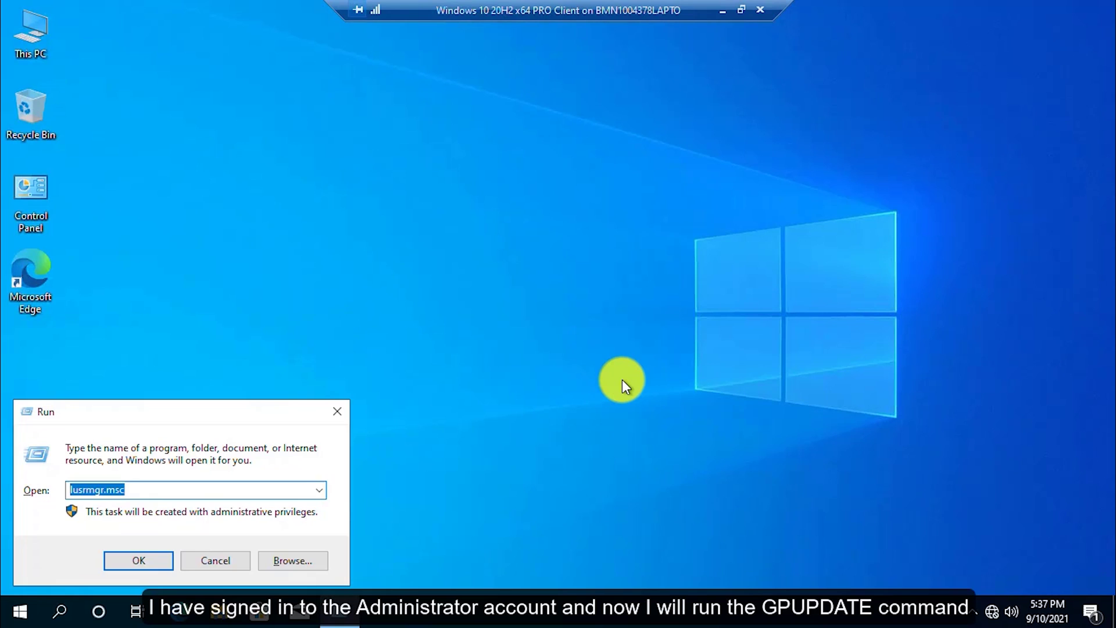
text(cmd)
key(Return)
text(g)
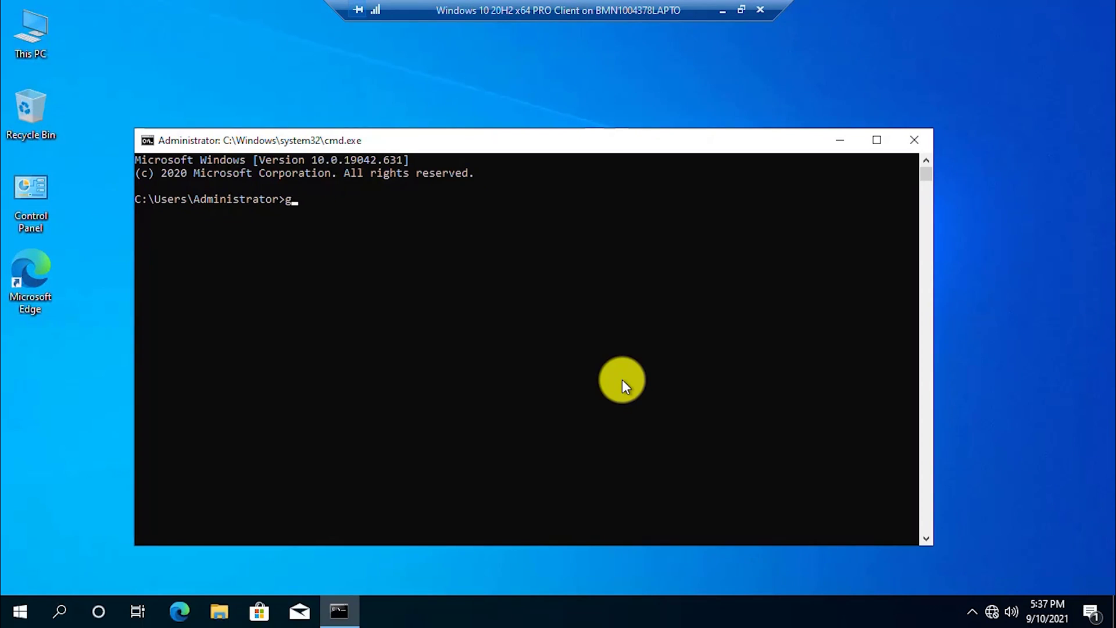
text(pupdate)
key(Return)
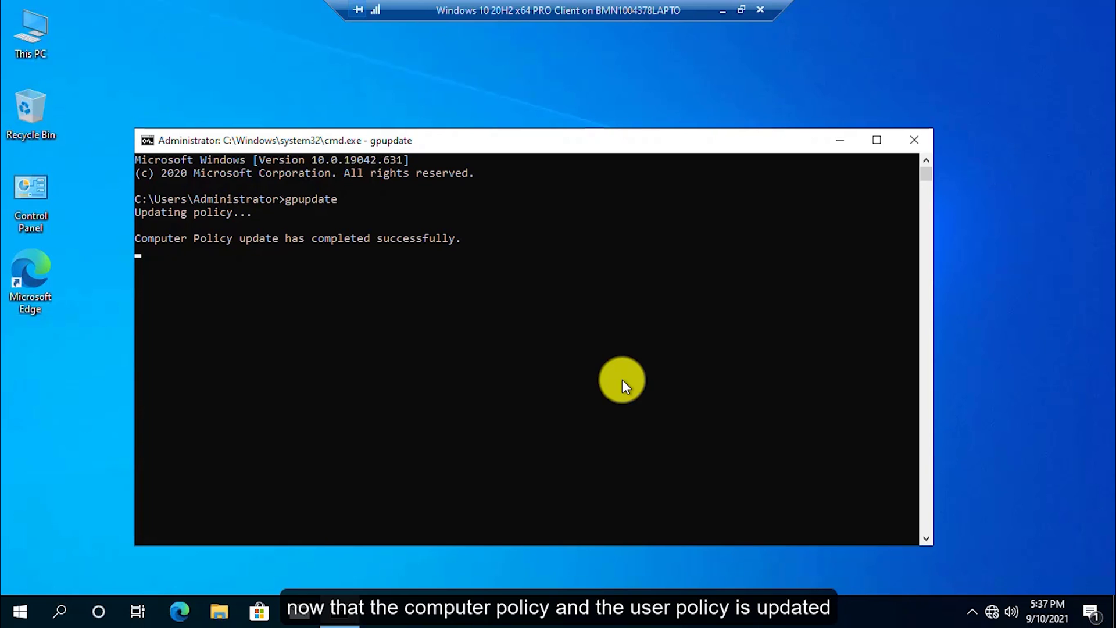
Sign out of Administrator and attempt to sign in as the restricted IT user with their password.
right_click(18, 616)
mouse_move(106, 563)
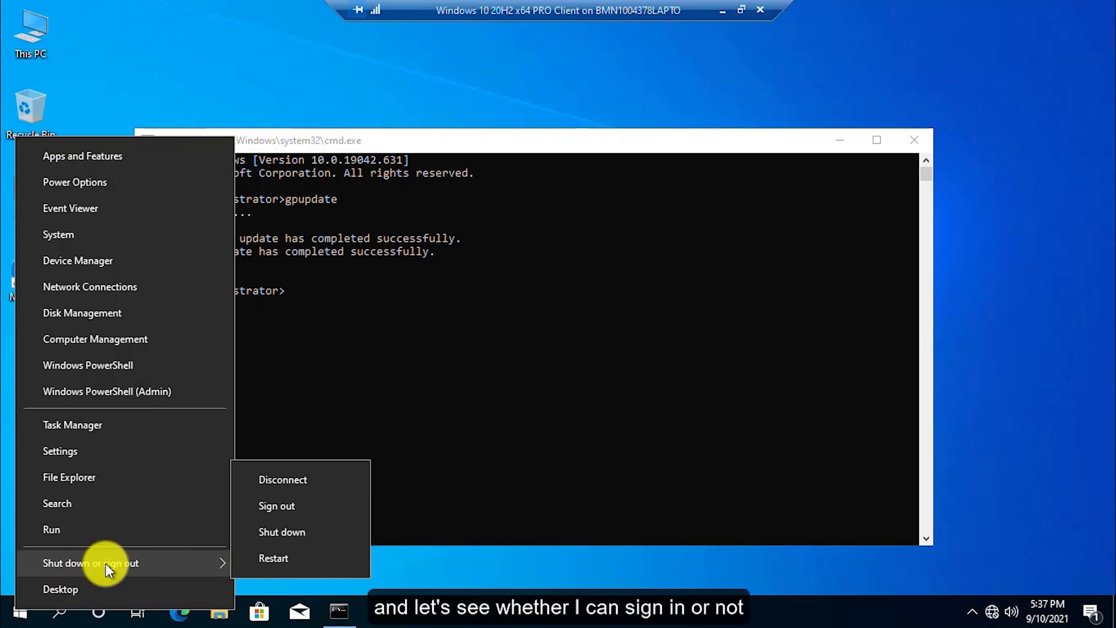
click(304, 505)
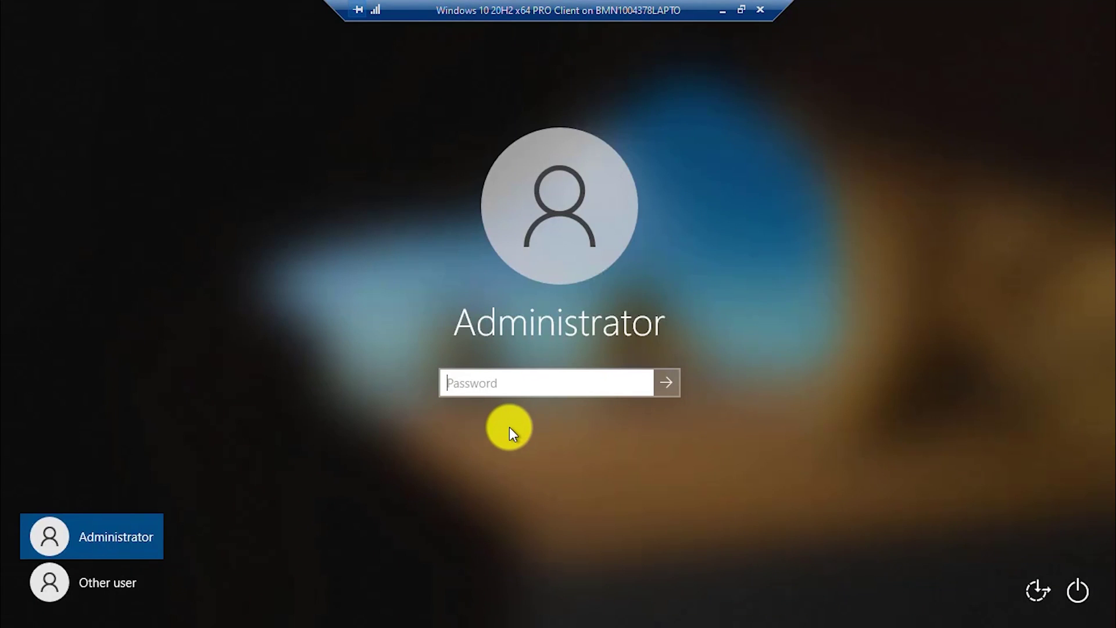
click(133, 576)
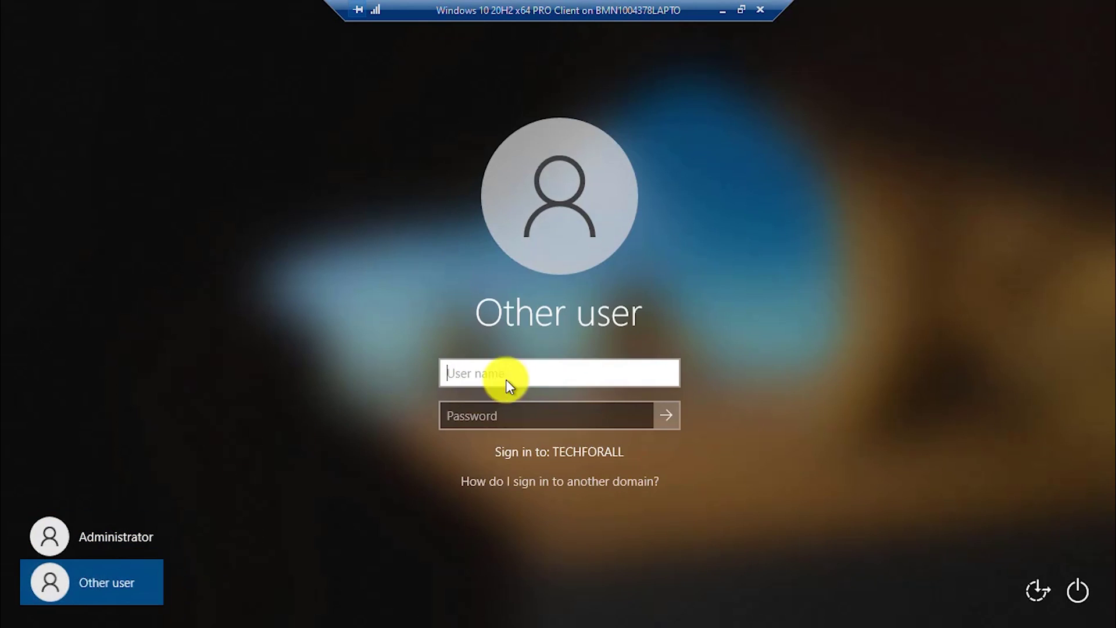
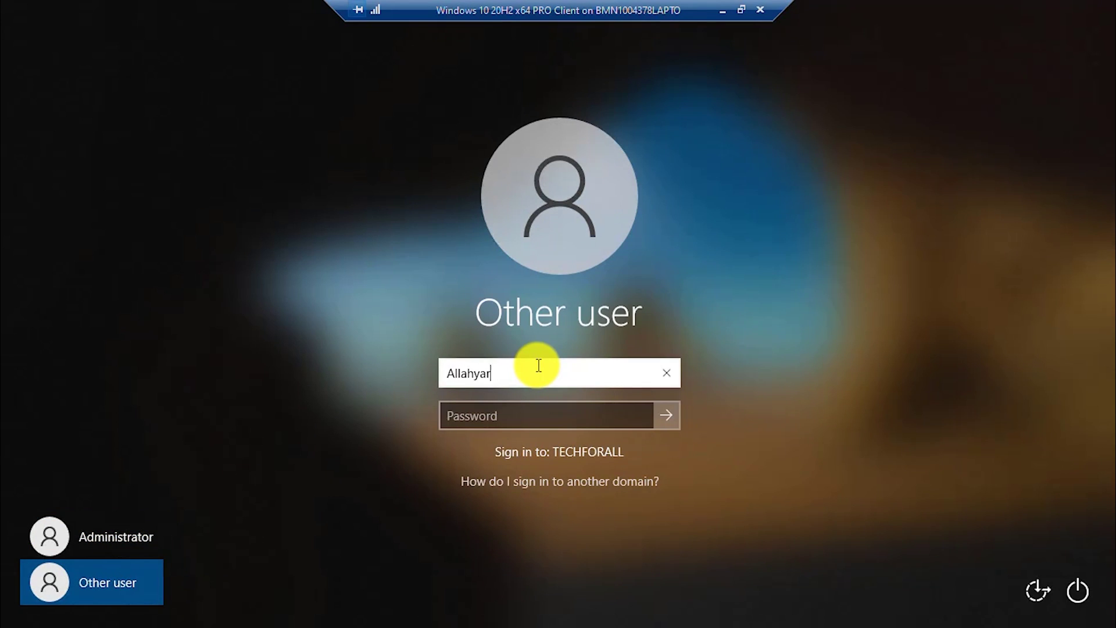
key(Tab)
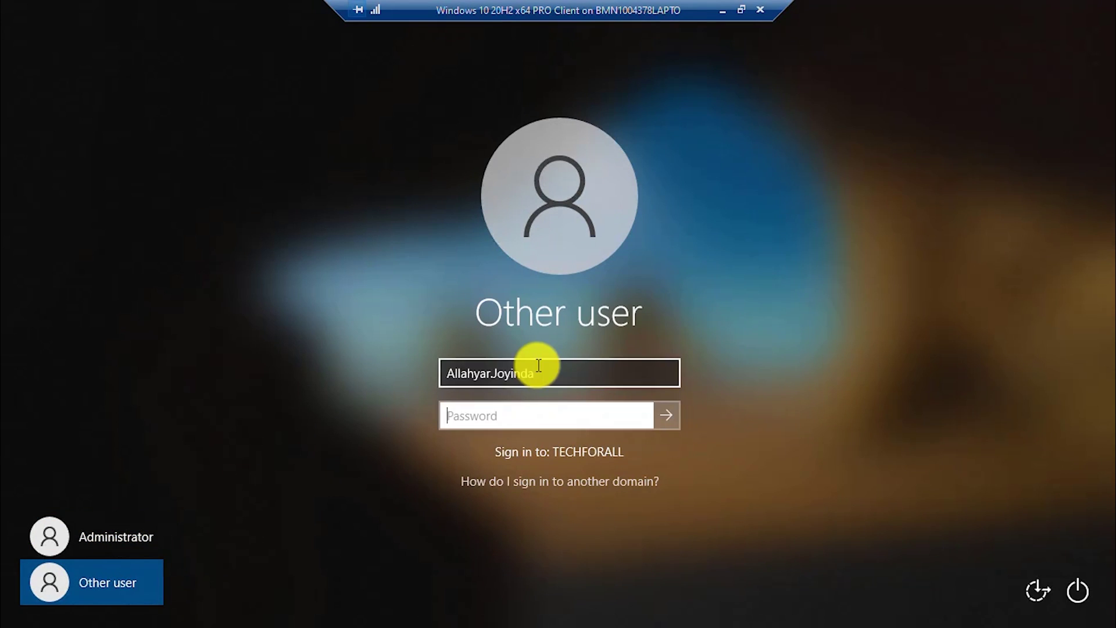
text(***********)
Submit the restricted user's sign-in, bringing up the time-restriction refusal message.
click(664, 415)
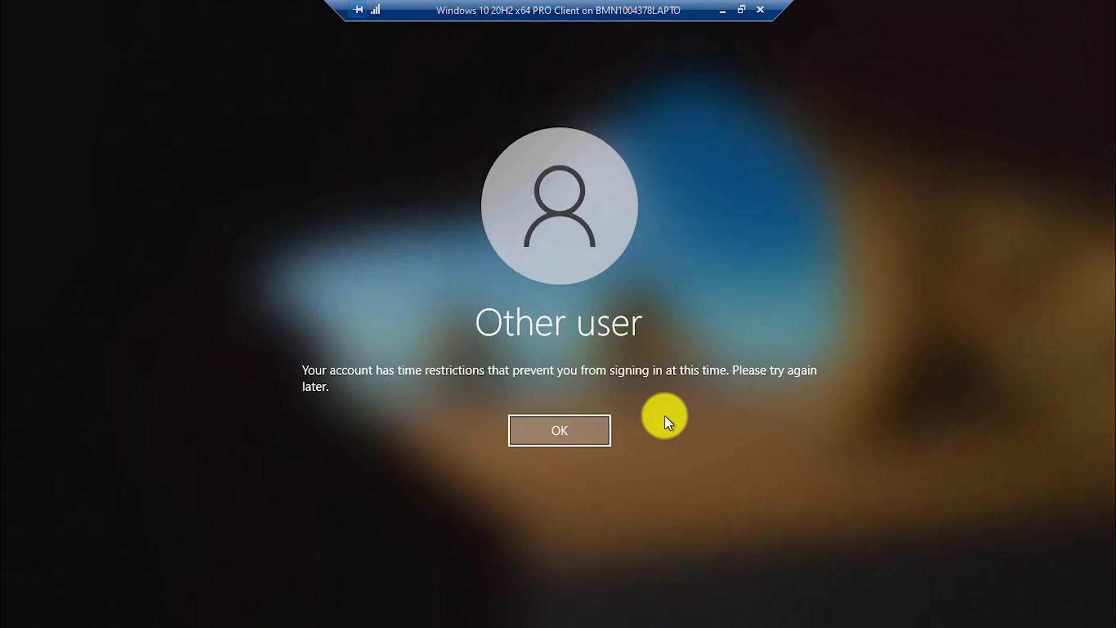